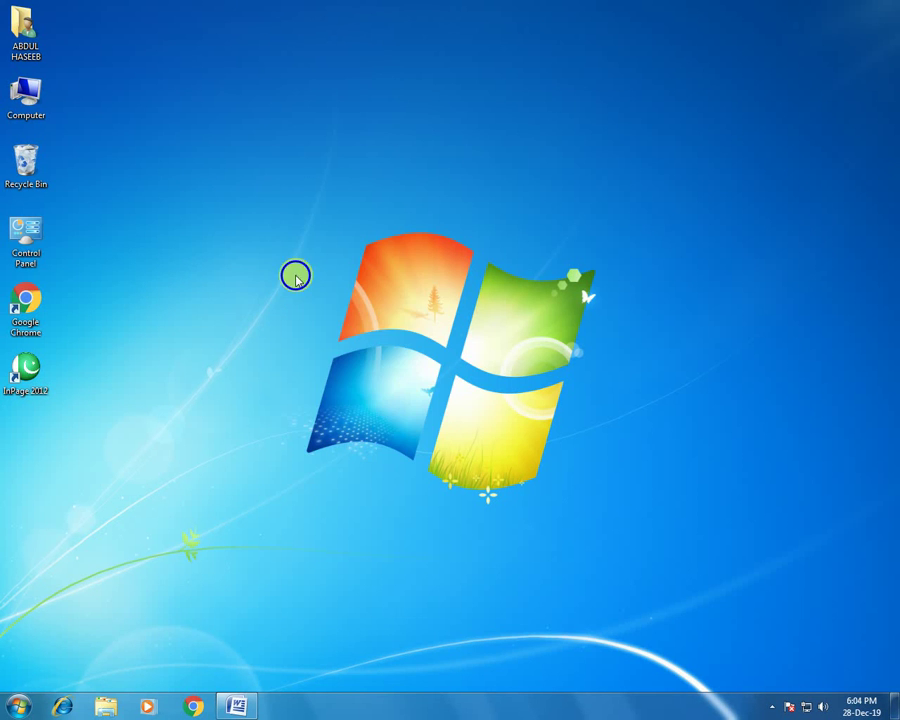
# Refresh the desktop several times from its right-click menu
pyautogui.rightClick(296, 276)
pyautogui.click(322, 313)
pyautogui.rightClick(285, 273)
pyautogui.click(322, 313)
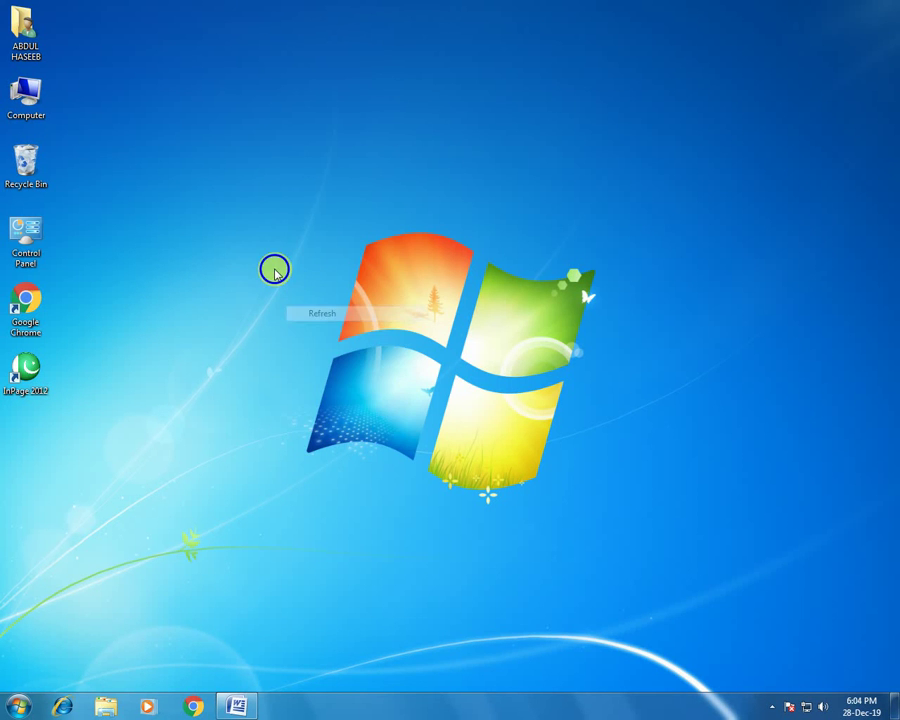
pyautogui.rightClick(275, 267)
pyautogui.click(314, 310)
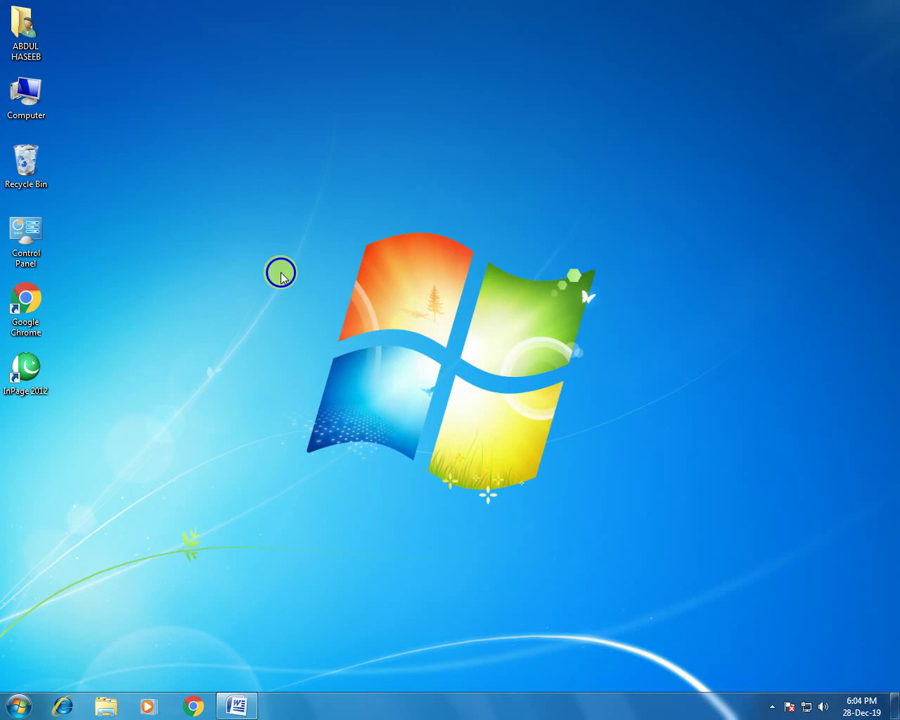
pyautogui.rightClick(281, 270)
pyautogui.click(328, 312)
pyautogui.rightClick(276, 268)
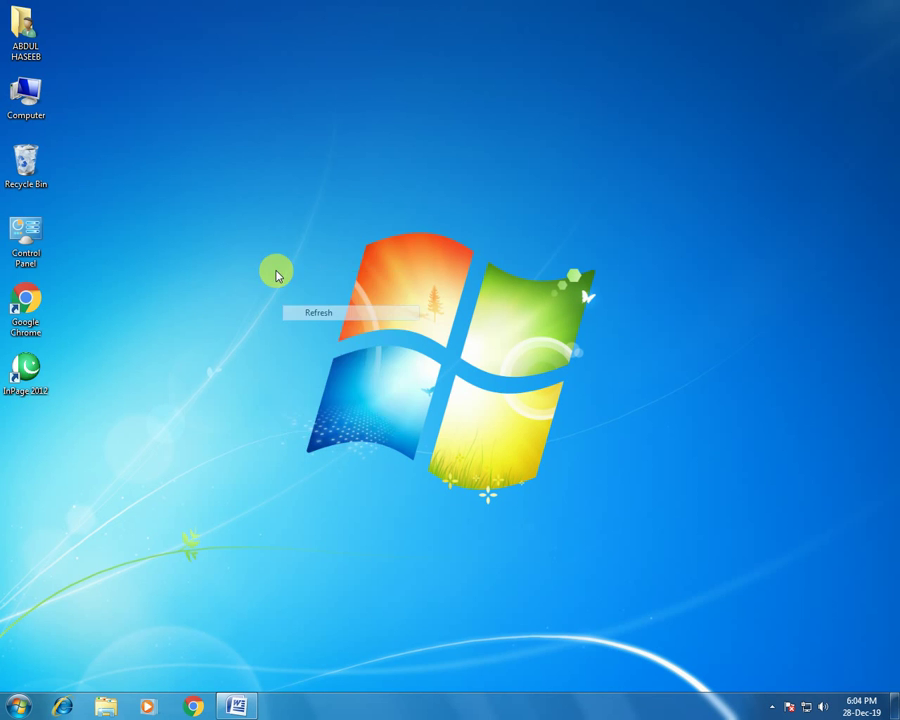
pyautogui.click(328, 308)
pyautogui.rightClick(274, 254)
pyautogui.click(324, 292)
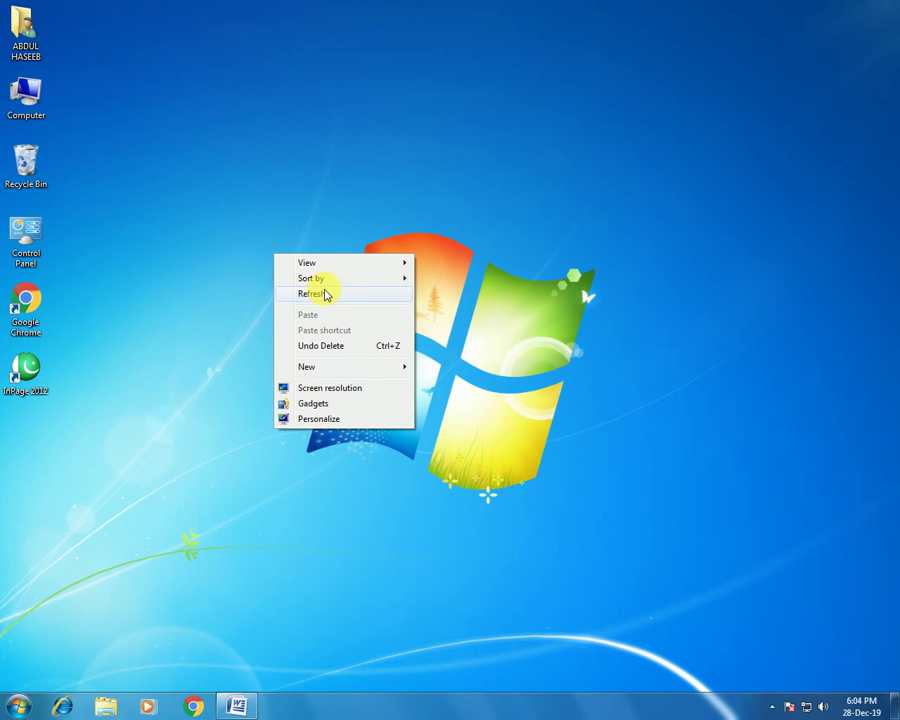
pyautogui.rightClick(283, 261)
pyautogui.click(320, 298)
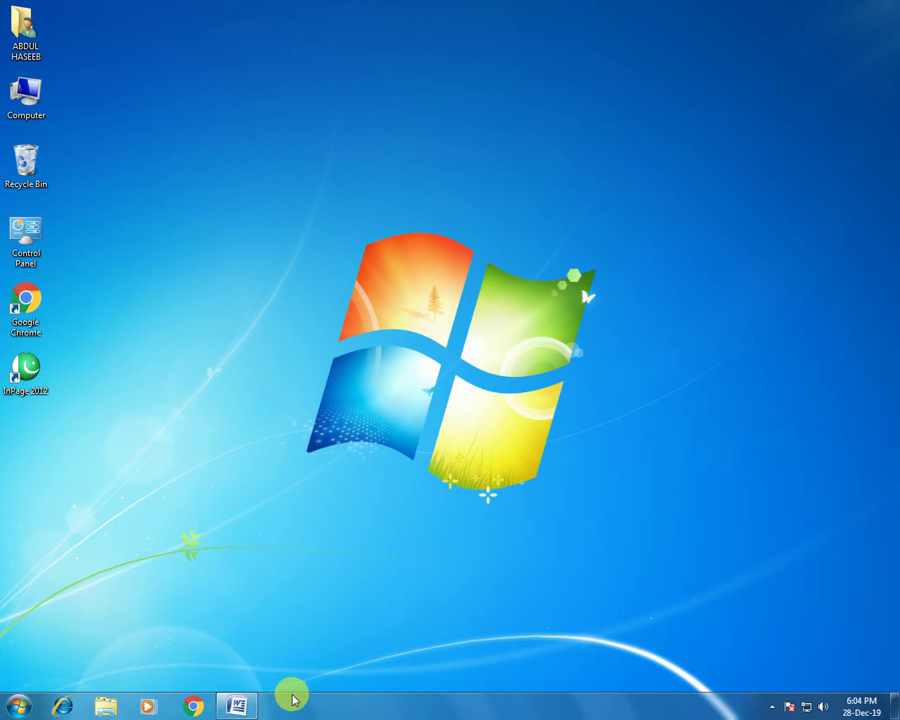
# Restore the Pakistan document and glance at the table Select options without choosing one
pyautogui.click(237, 706)
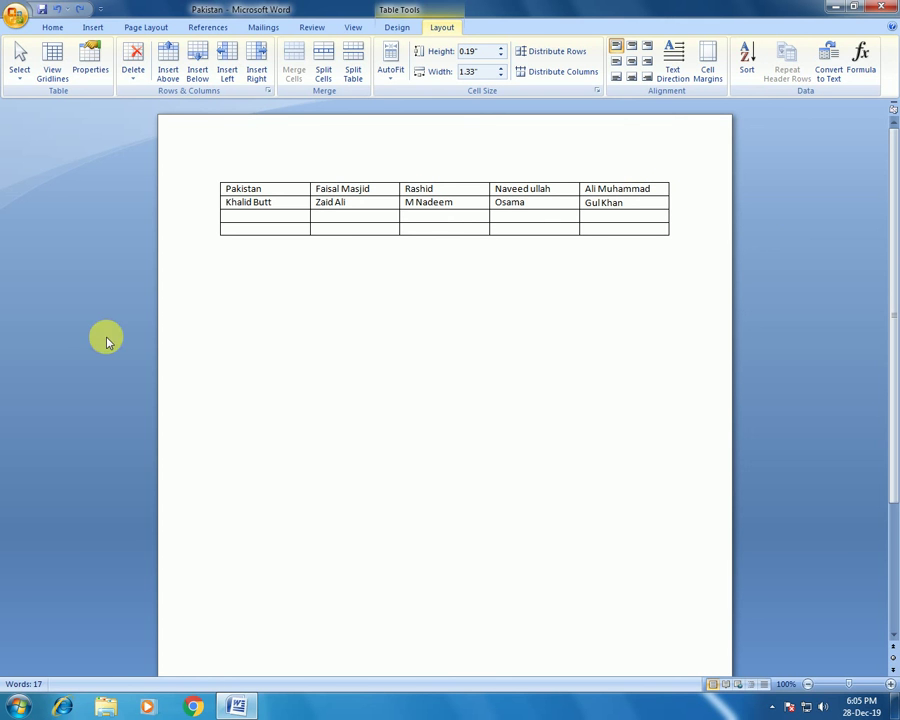
pyautogui.moveTo(40, 120)
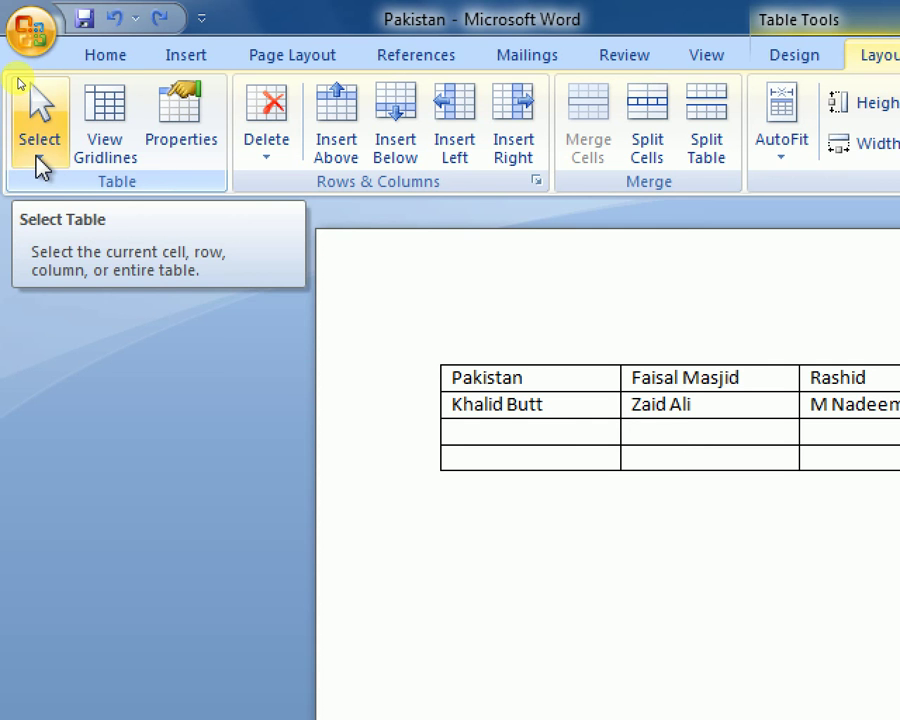
pyautogui.click(41, 167)
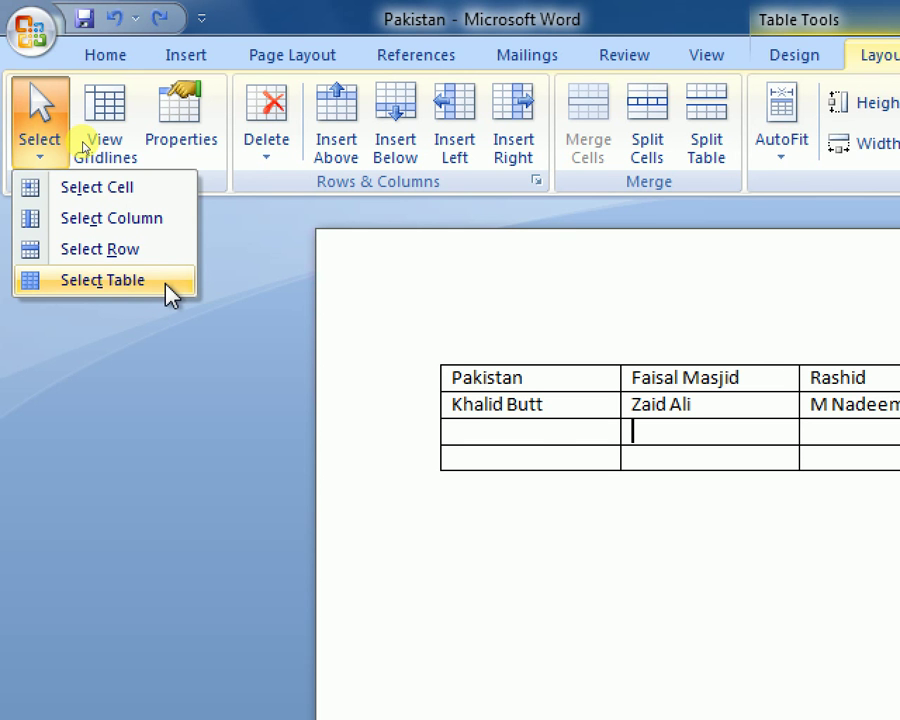
pyautogui.click(209, 355)
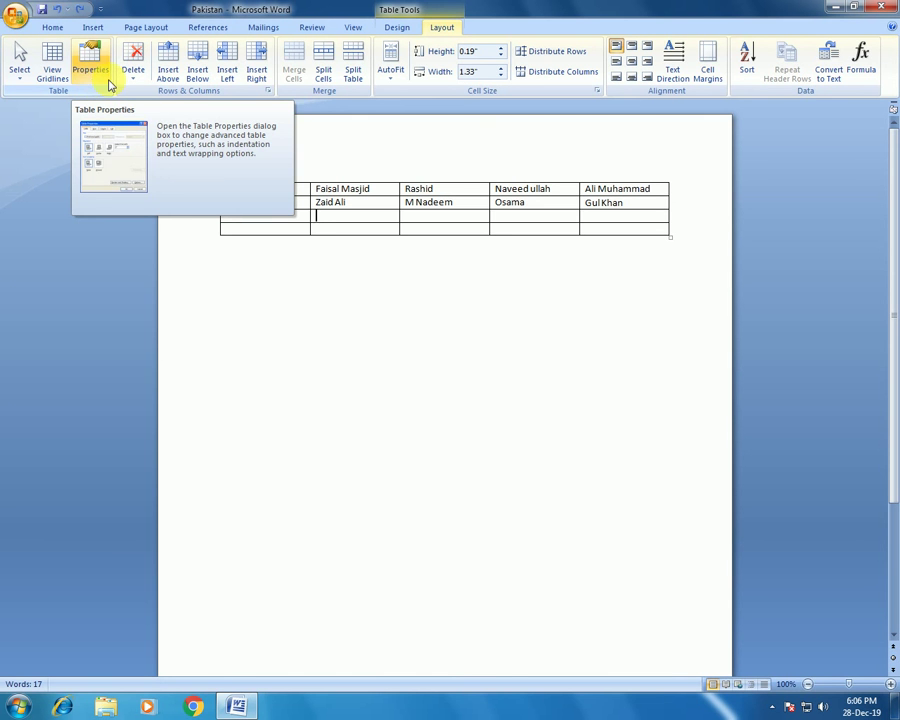
# Open Table Properties and keep the preferred width at 100%, measured in Percent after trying Inches
pyautogui.click(92, 82)
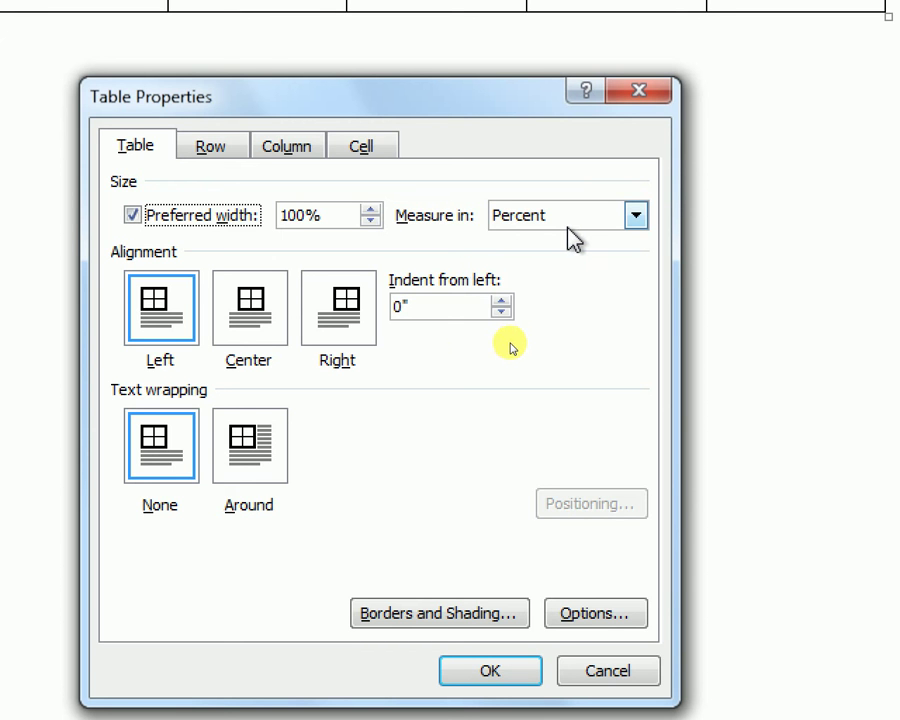
pyautogui.click(637, 220)
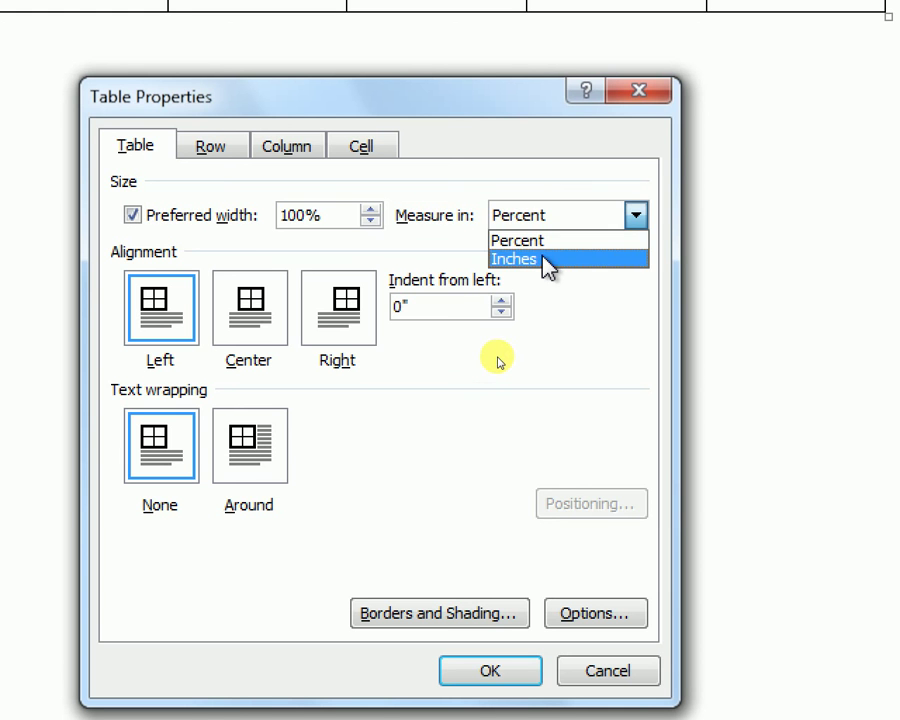
pyautogui.click(549, 262)
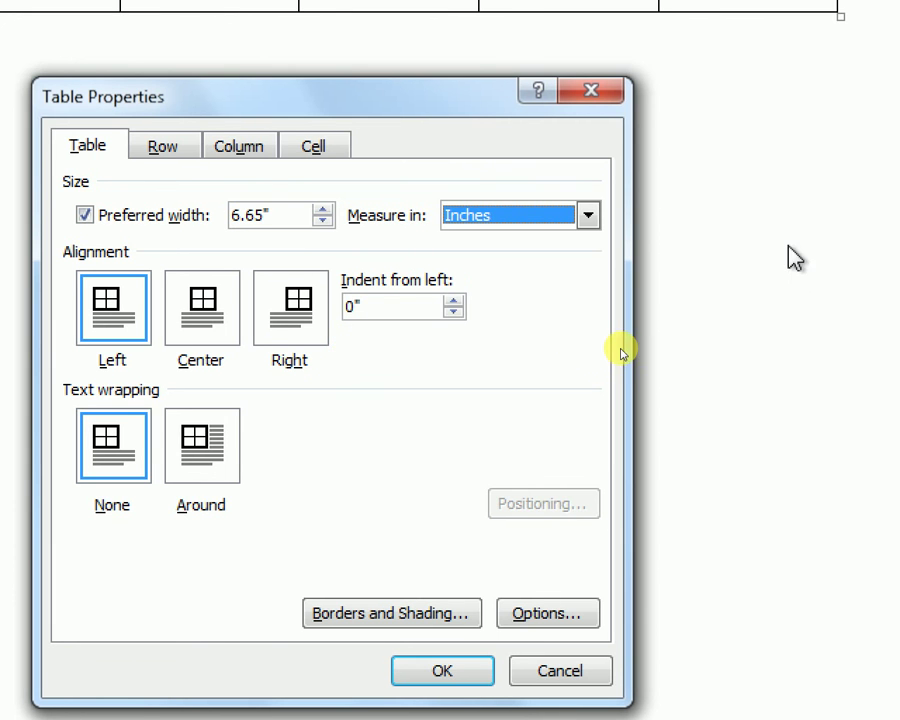
pyautogui.click(587, 219)
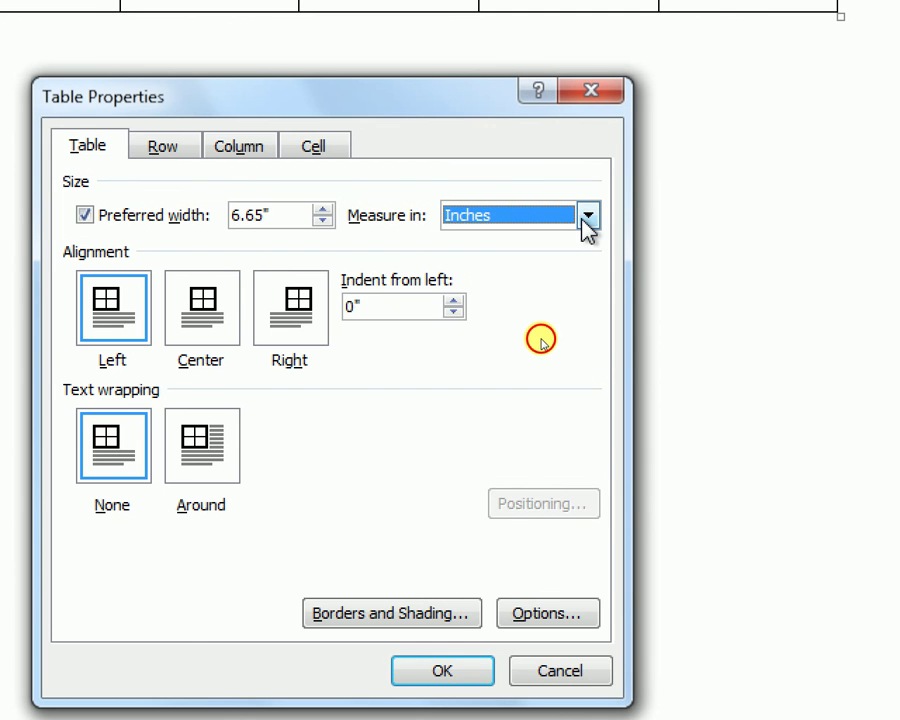
pyautogui.click(581, 240)
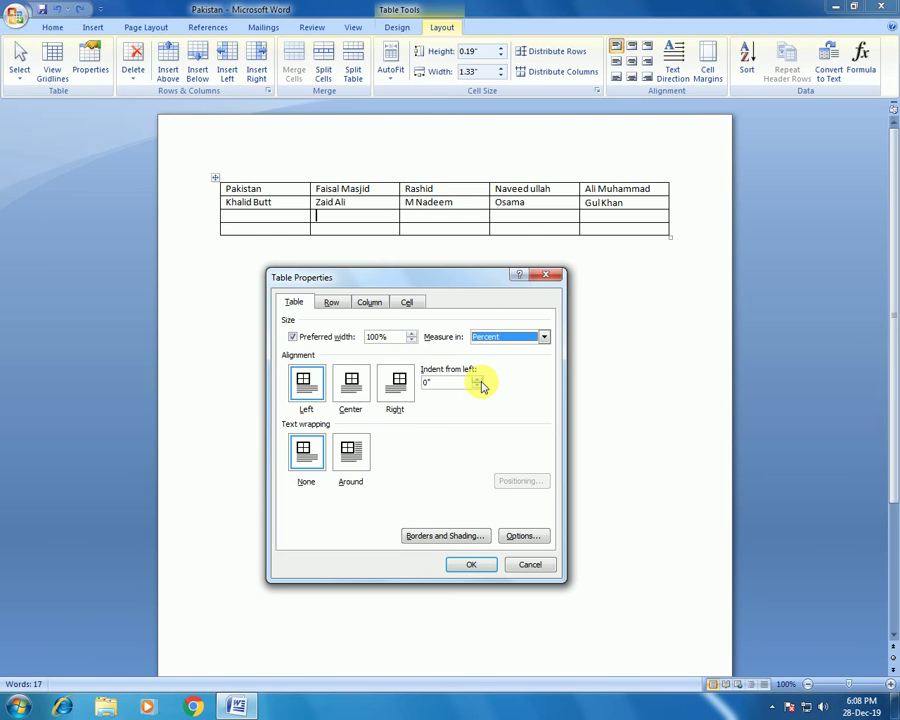
pyautogui.click(479, 380)
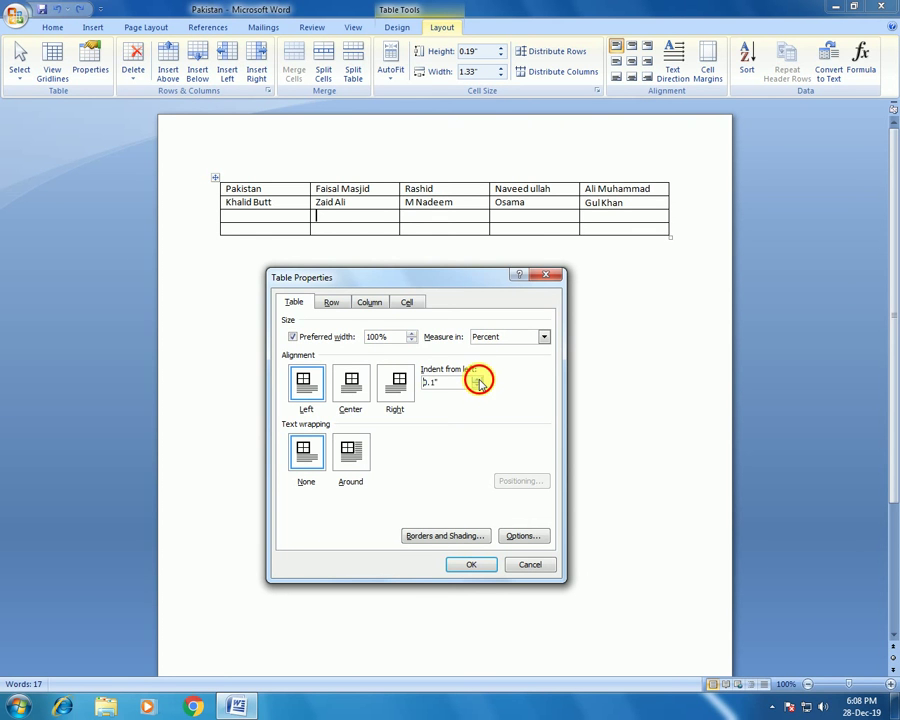
pyautogui.click(479, 380)
pyautogui.click(479, 380)
pyautogui.click(479, 380)
pyautogui.click(479, 380)
pyautogui.click(479, 380)
pyautogui.click(479, 380)
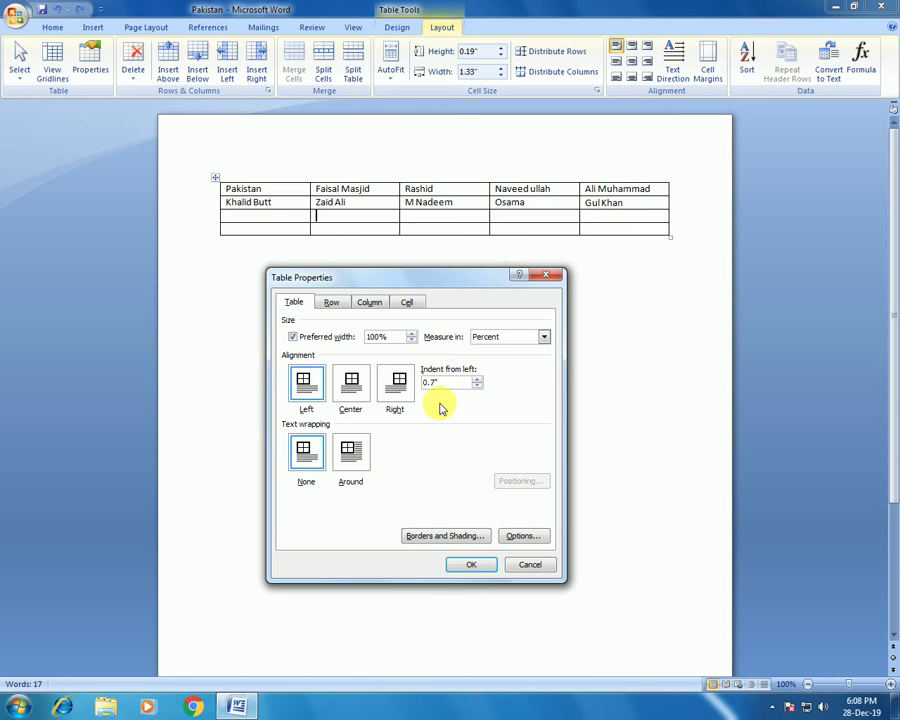
pyautogui.click(466, 565)
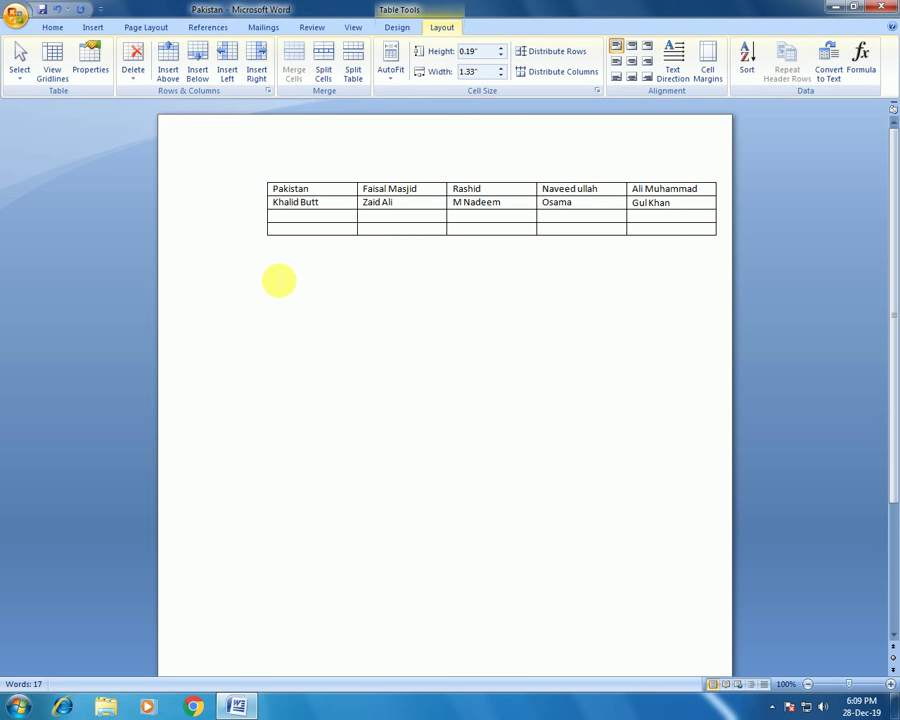
pyautogui.click(91, 62)
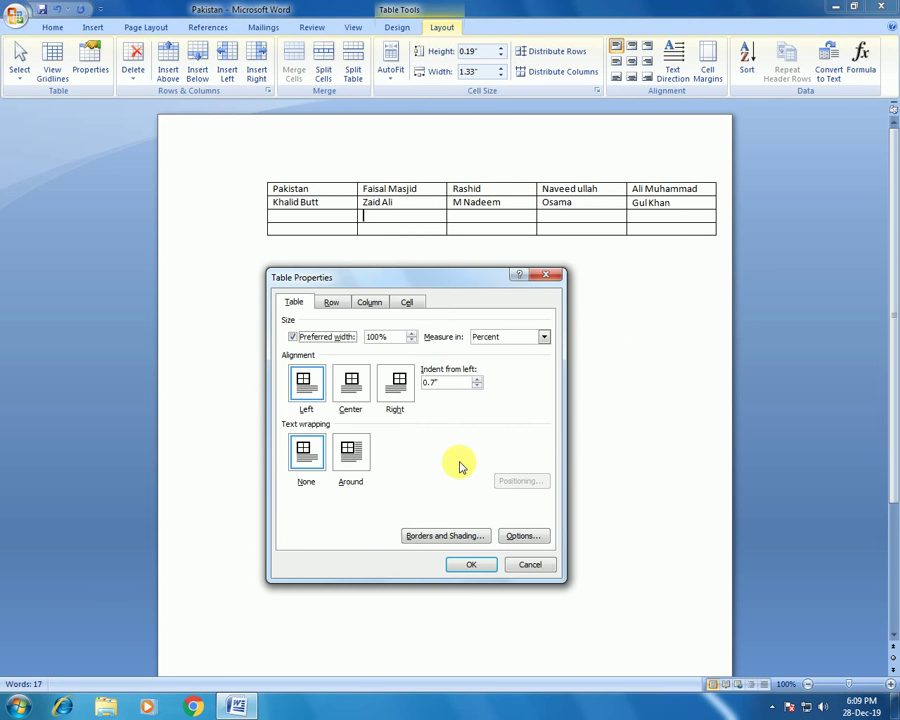
pyautogui.click(478, 386)
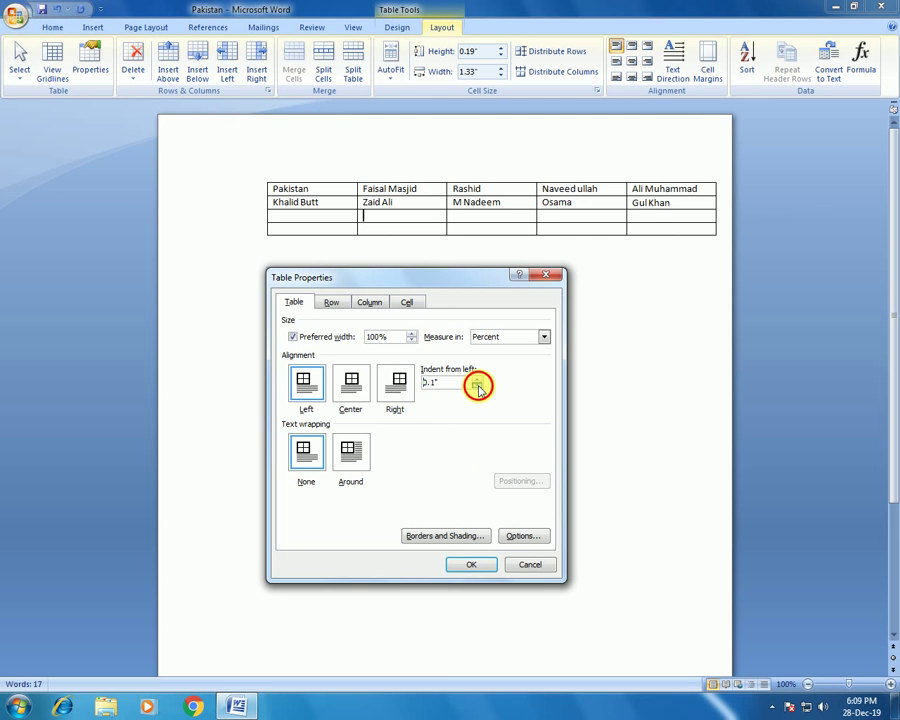
pyautogui.click(478, 386)
pyautogui.click(478, 386)
pyautogui.click(478, 386)
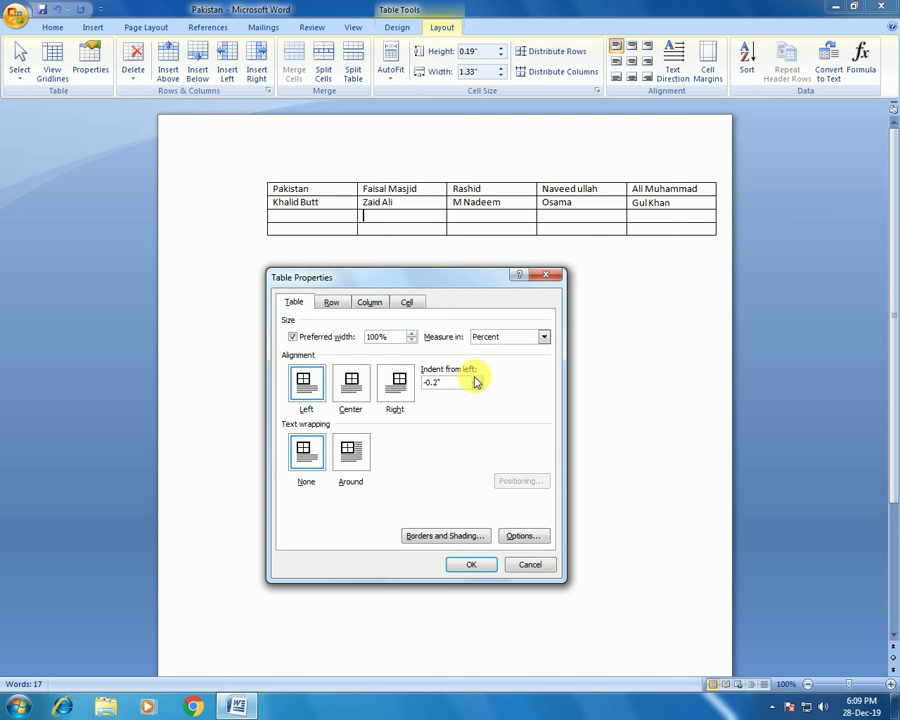
pyautogui.click(478, 379)
pyautogui.click(478, 379)
pyautogui.click(478, 379)
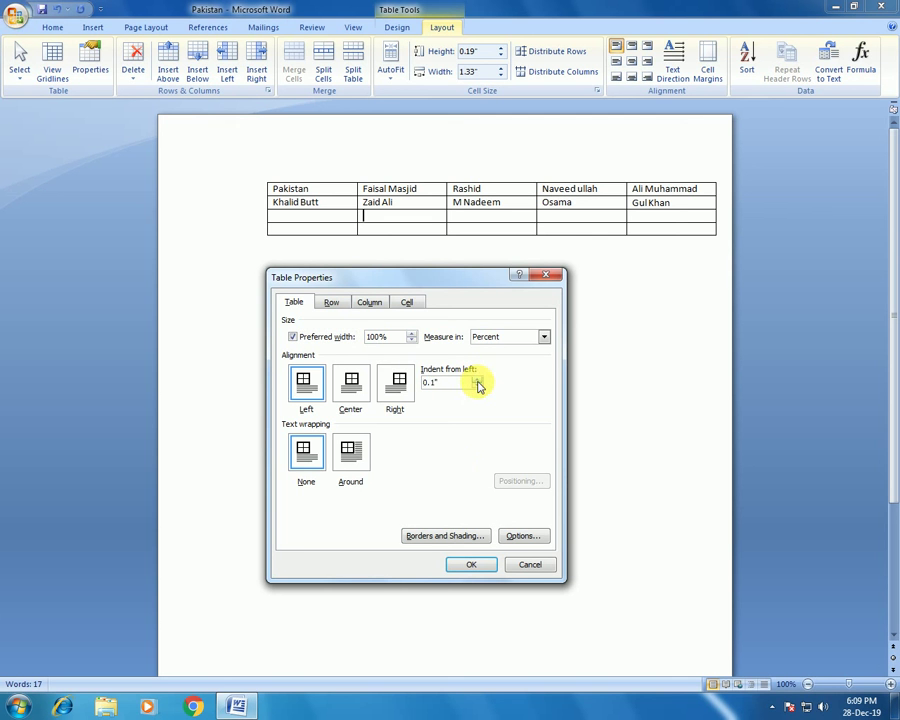
pyautogui.click(478, 386)
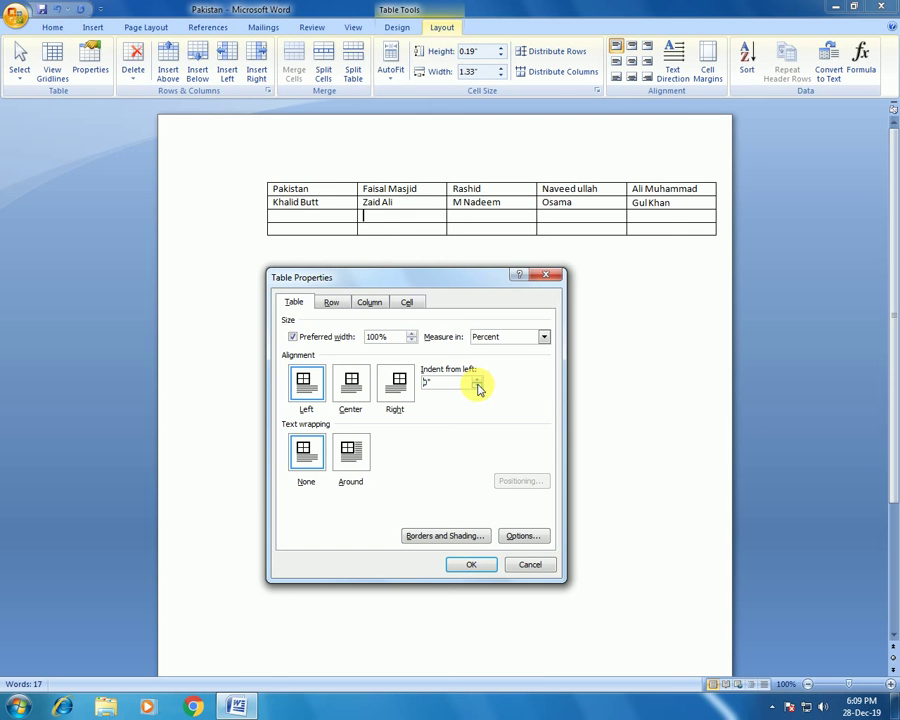
pyautogui.click(462, 566)
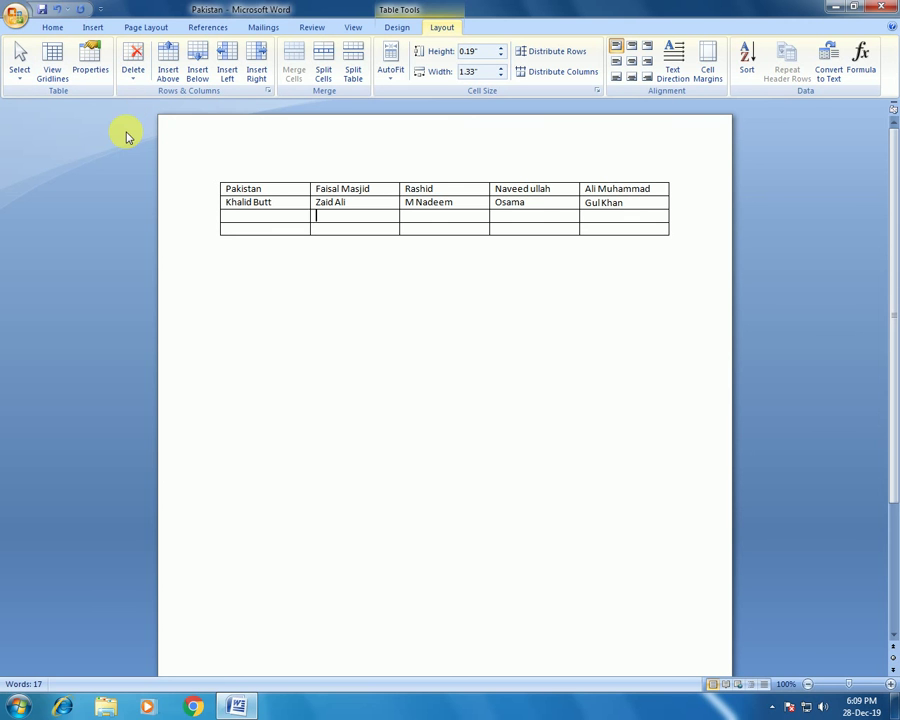
pyautogui.click(92, 68)
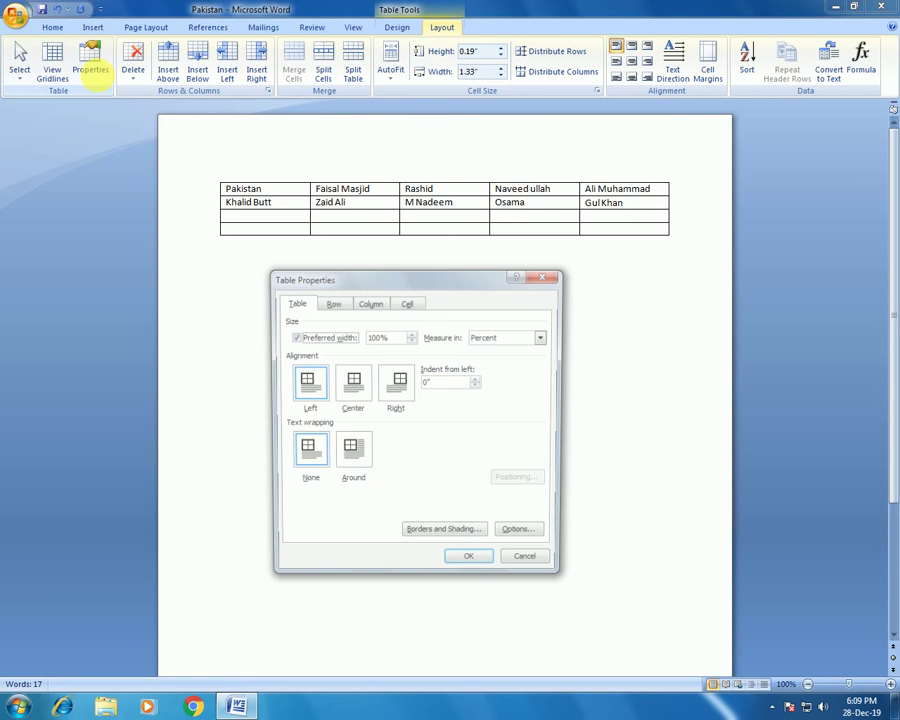
# On the Row tab, keep the At least 0.19" height rule and step through rows 2 to 4
pyautogui.click(333, 311)
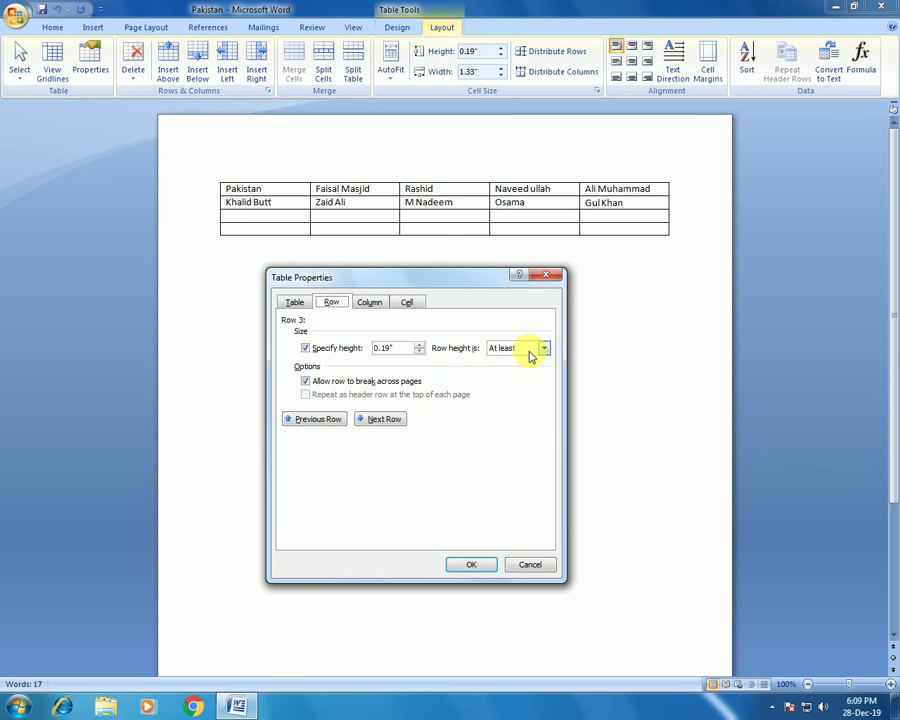
pyautogui.click(505, 349)
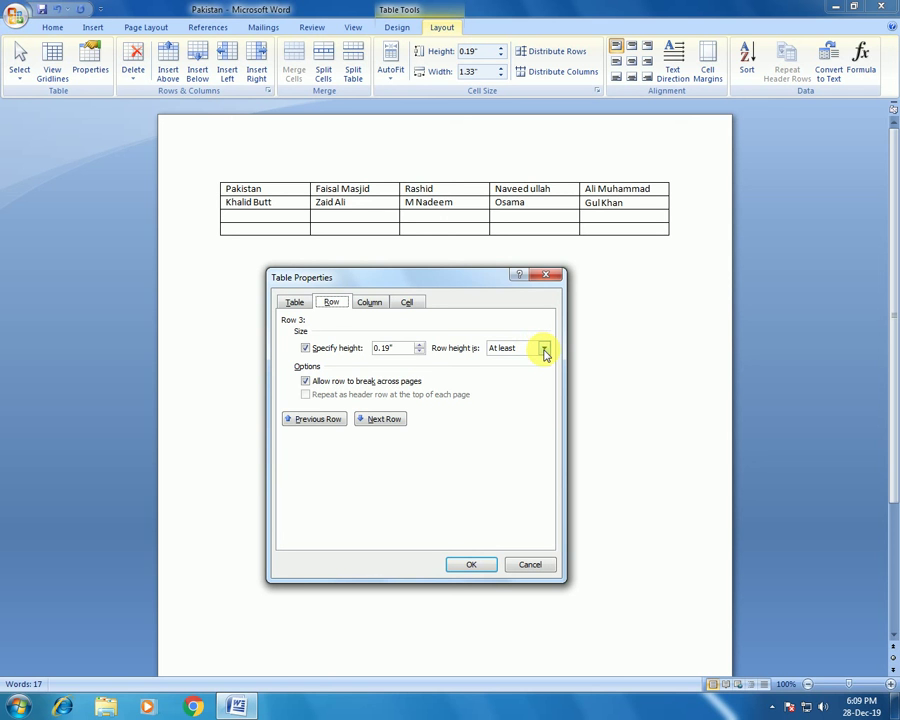
pyautogui.click(544, 349)
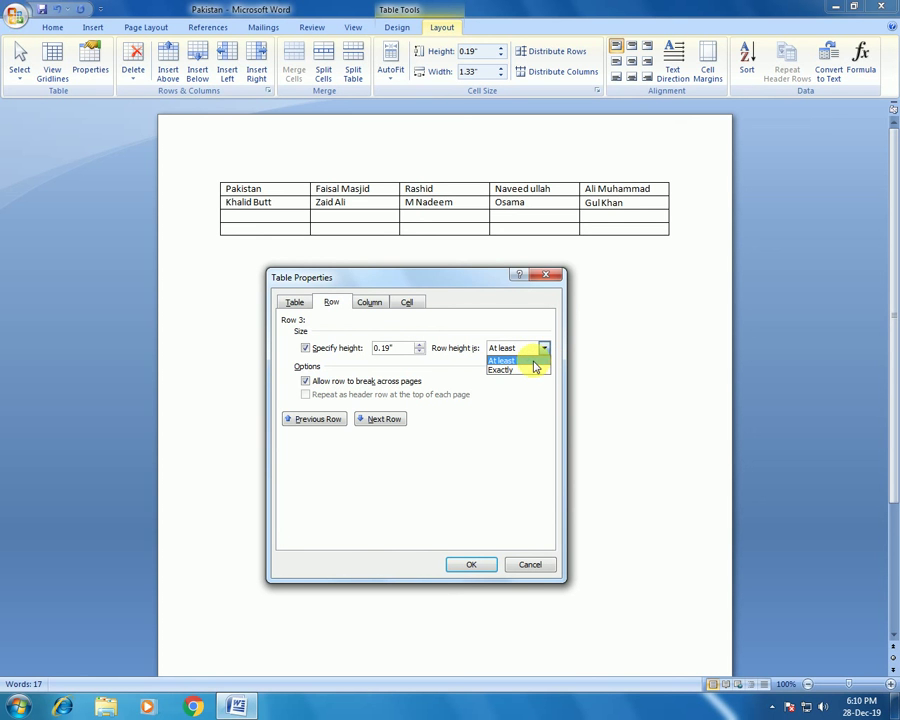
pyautogui.click(526, 402)
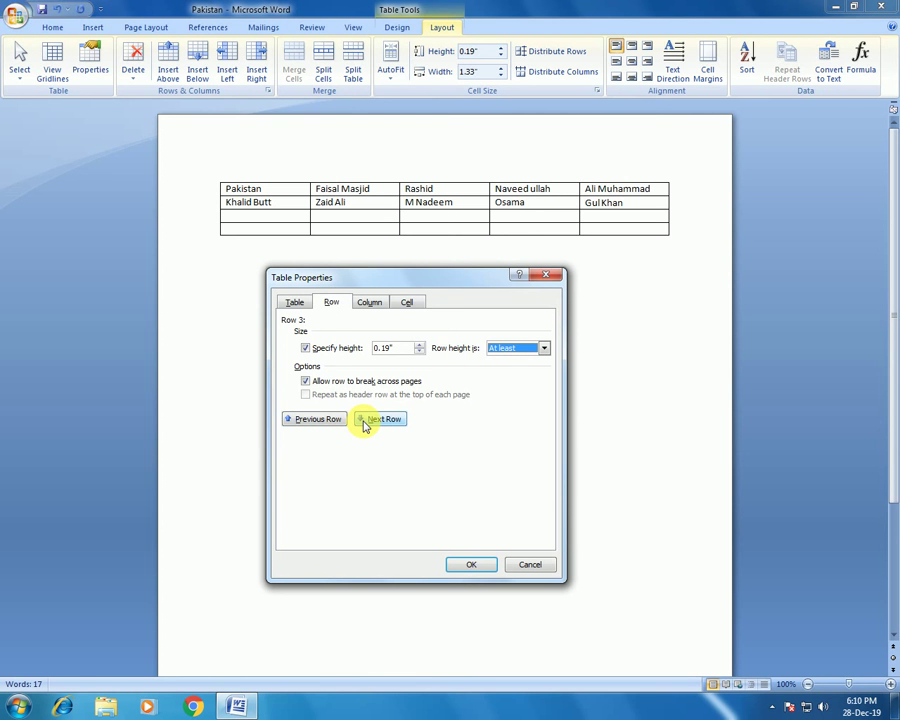
pyautogui.click(366, 422)
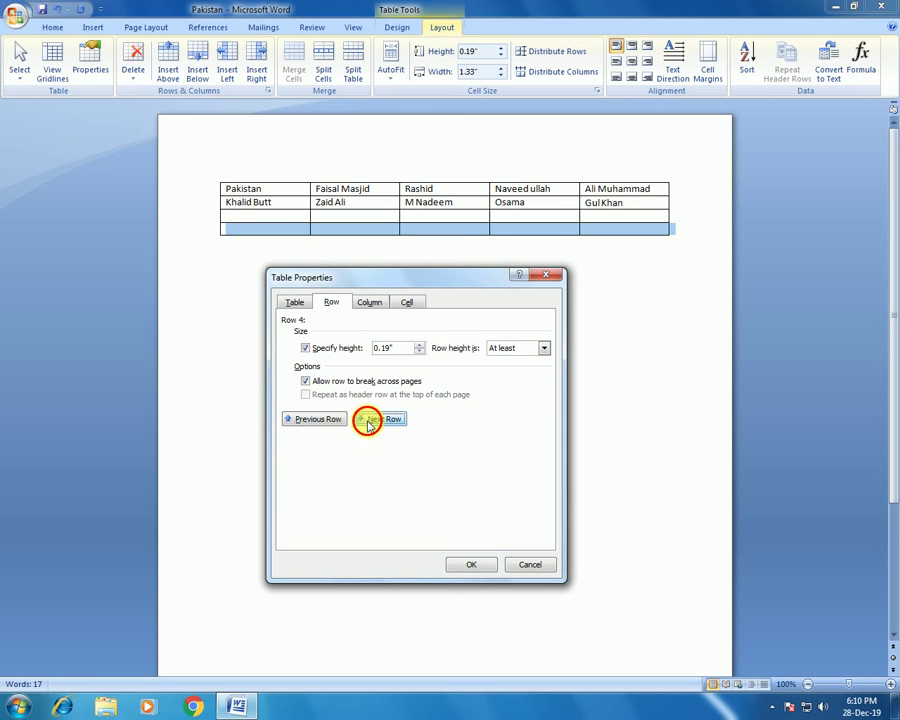
pyautogui.doubleClick(340, 419)
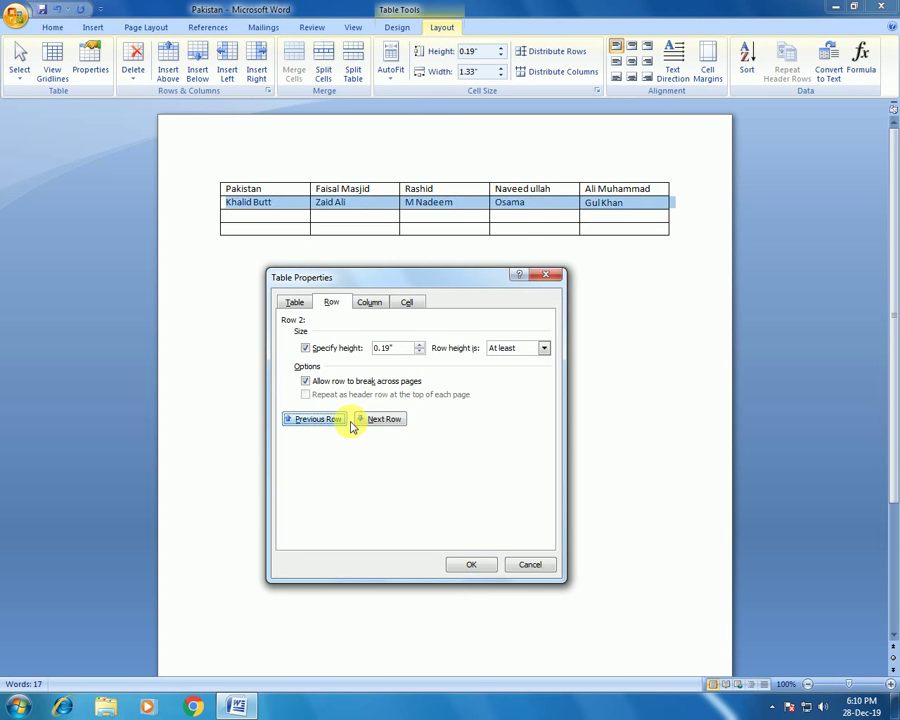
pyautogui.click(378, 421)
pyautogui.click(380, 427)
pyautogui.click(331, 420)
pyautogui.click(331, 420)
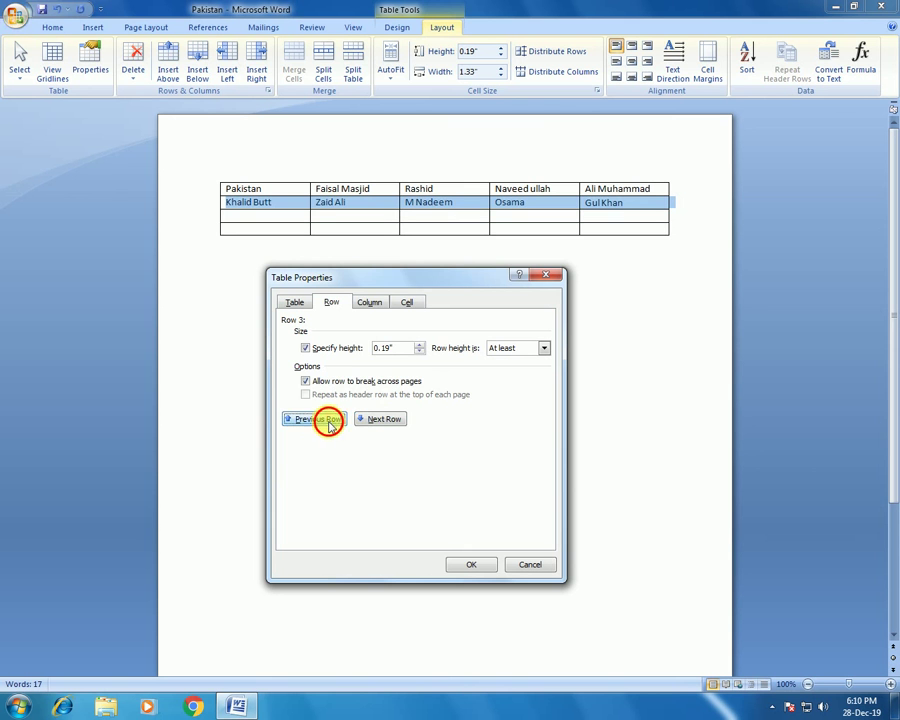
# On the Column tab, keep the 20% preferred width measured in Percent after trying Inches
pyautogui.click(370, 303)
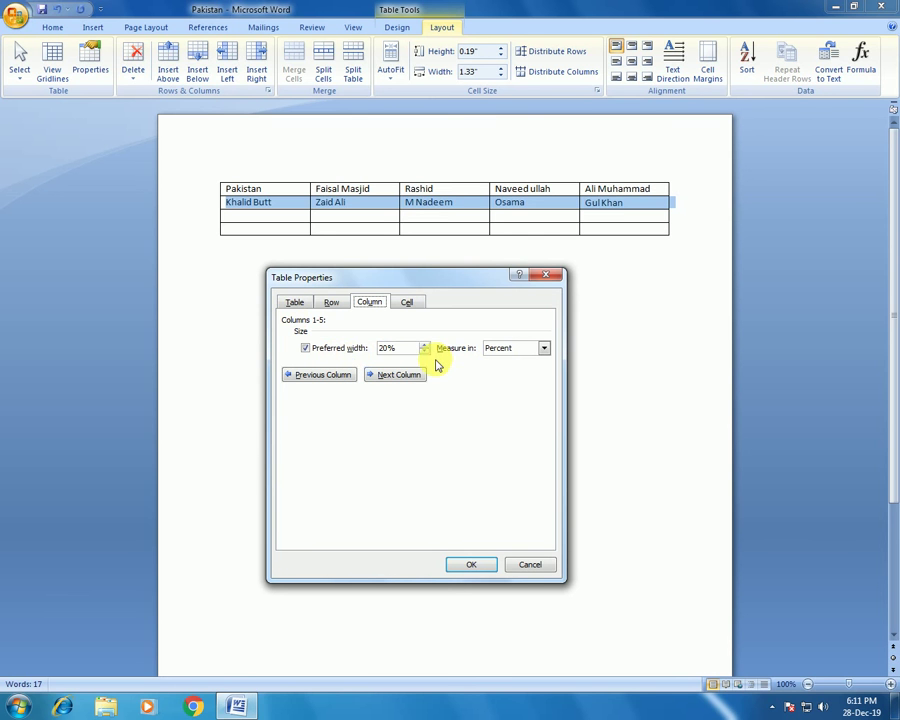
pyautogui.doubleClick(386, 348)
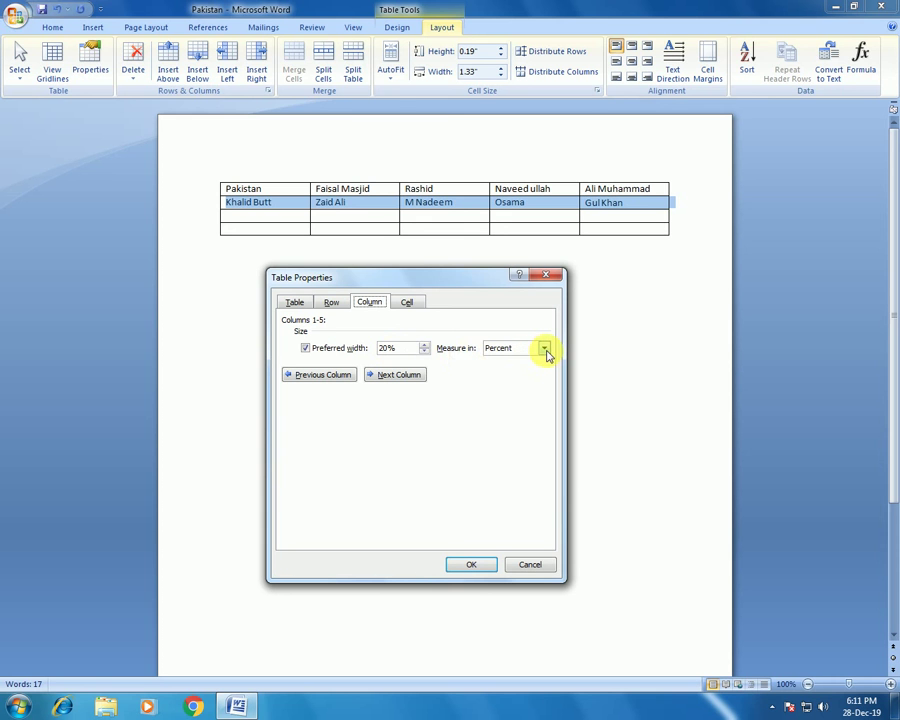
pyautogui.click(543, 350)
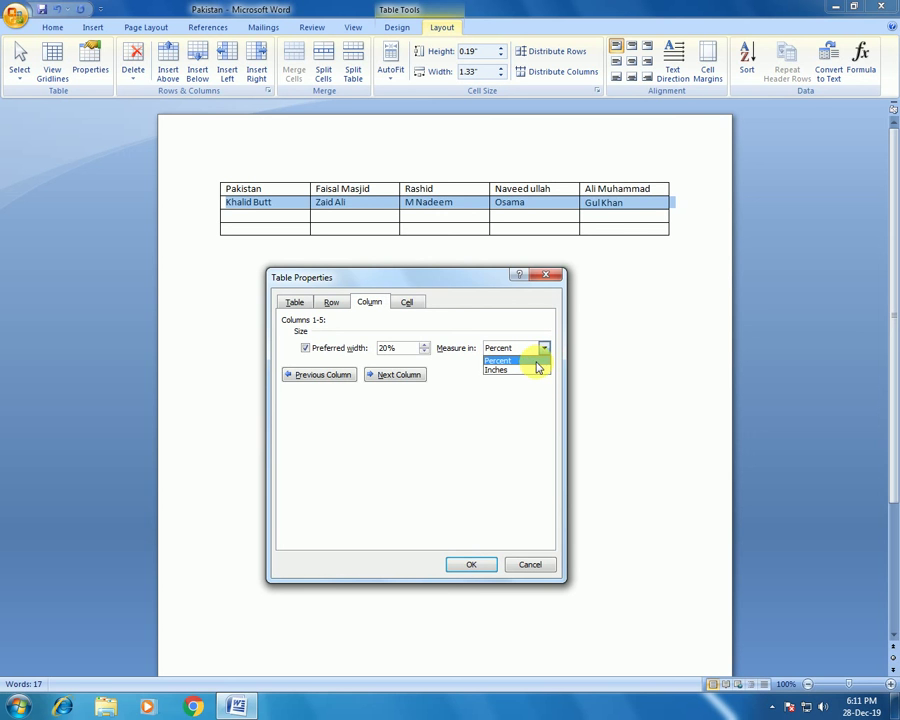
pyautogui.click(535, 371)
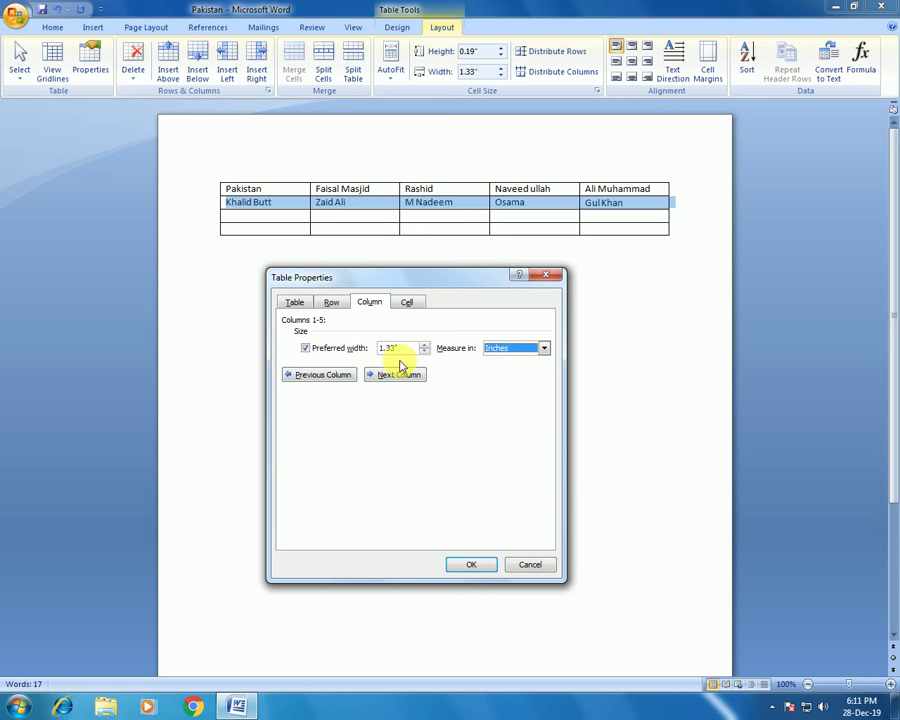
pyautogui.click(547, 349)
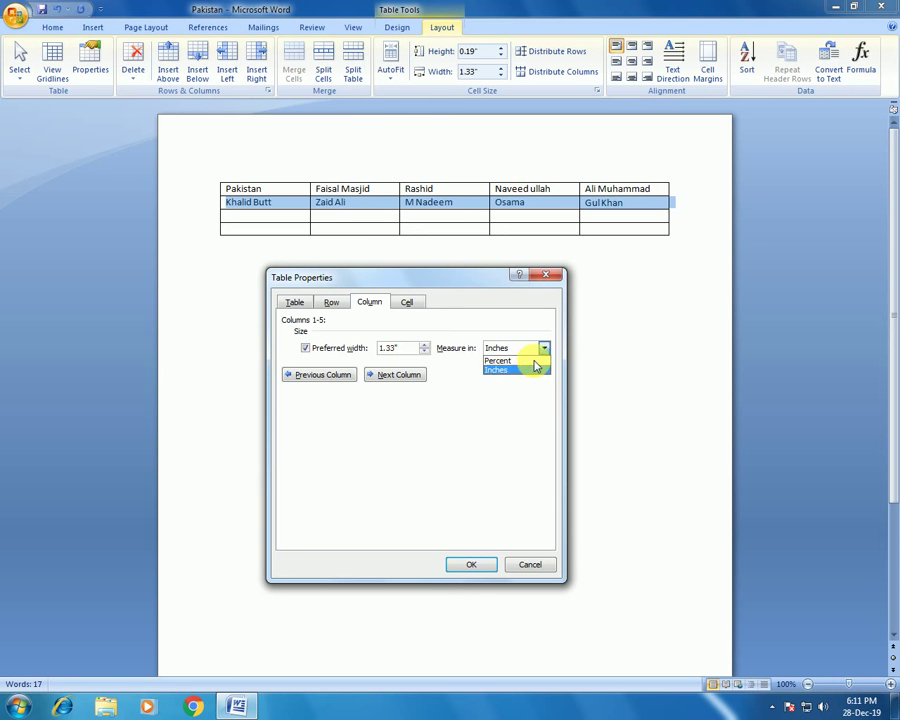
pyautogui.click(537, 362)
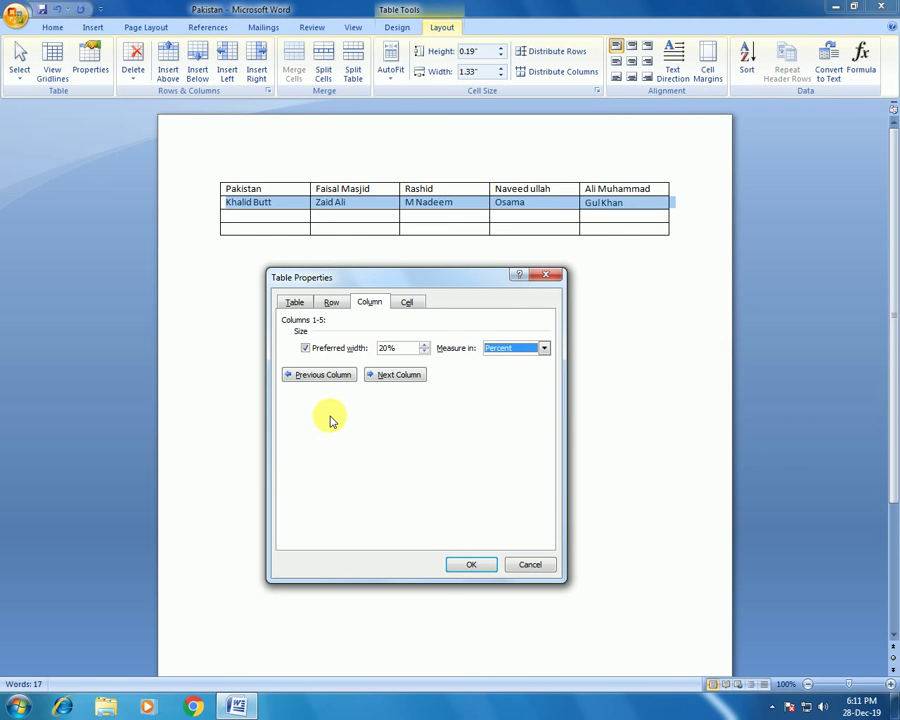
# Browse back and forth between column 1 and column 5 settings, each at 20%
pyautogui.click(316, 378)
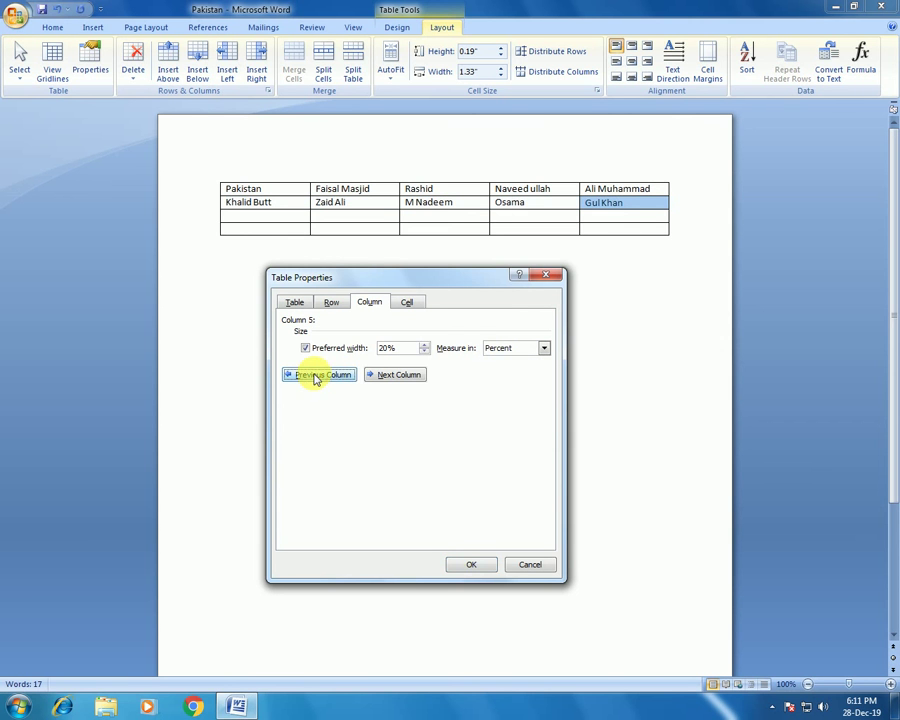
pyautogui.click(378, 378)
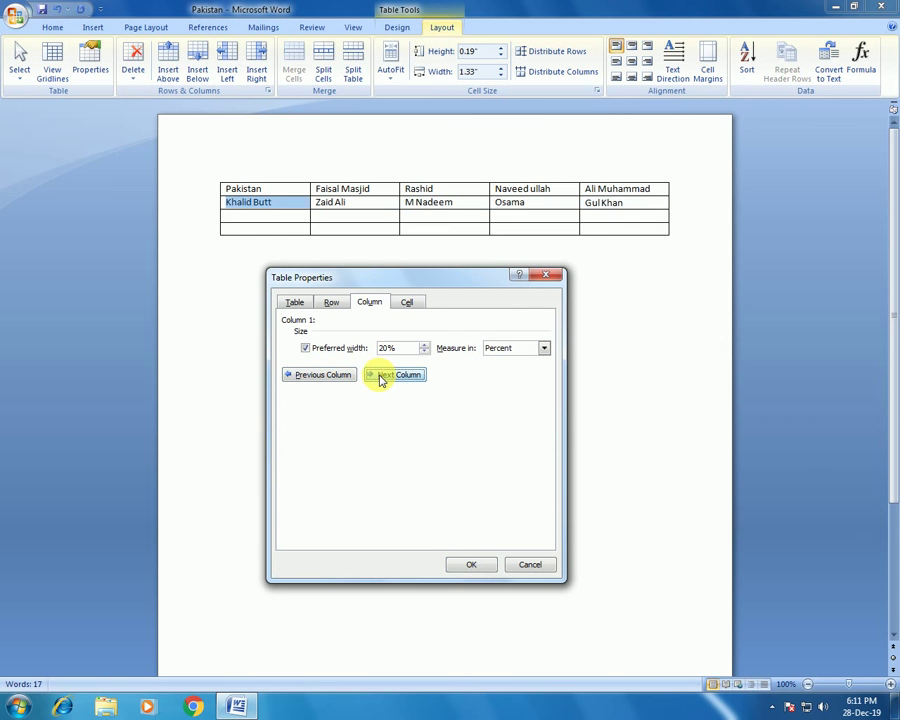
pyautogui.click(342, 375)
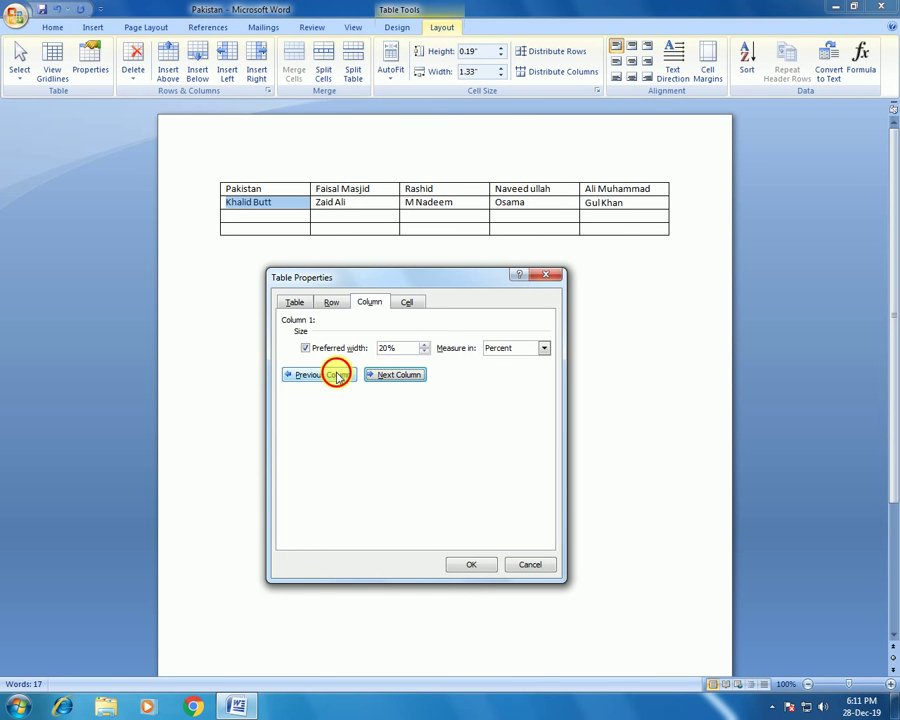
pyautogui.click(398, 377)
pyautogui.click(350, 374)
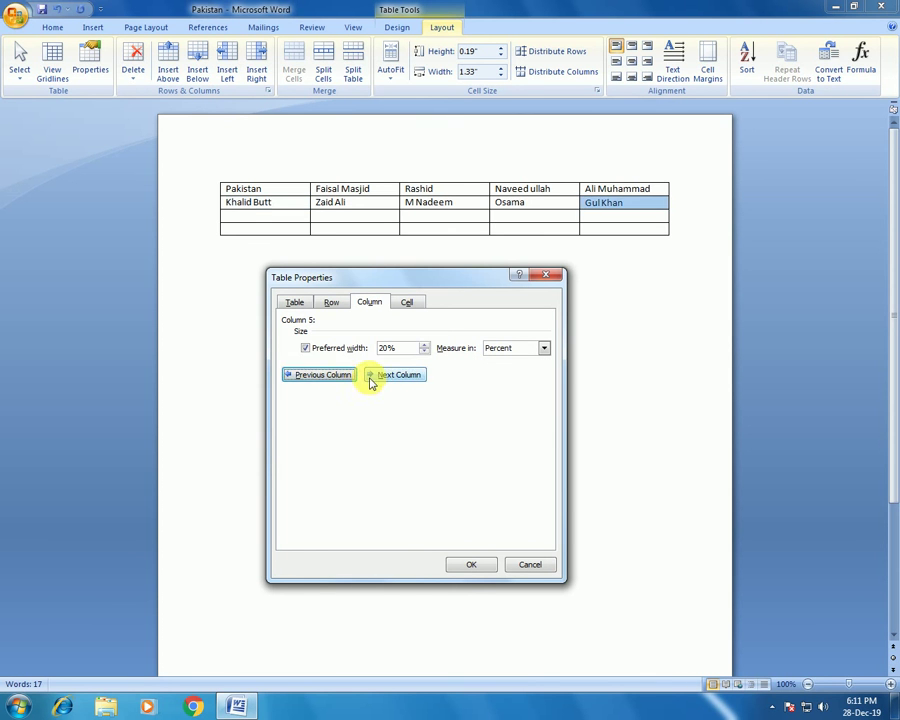
pyautogui.click(370, 378)
pyautogui.click(342, 375)
pyautogui.click(376, 377)
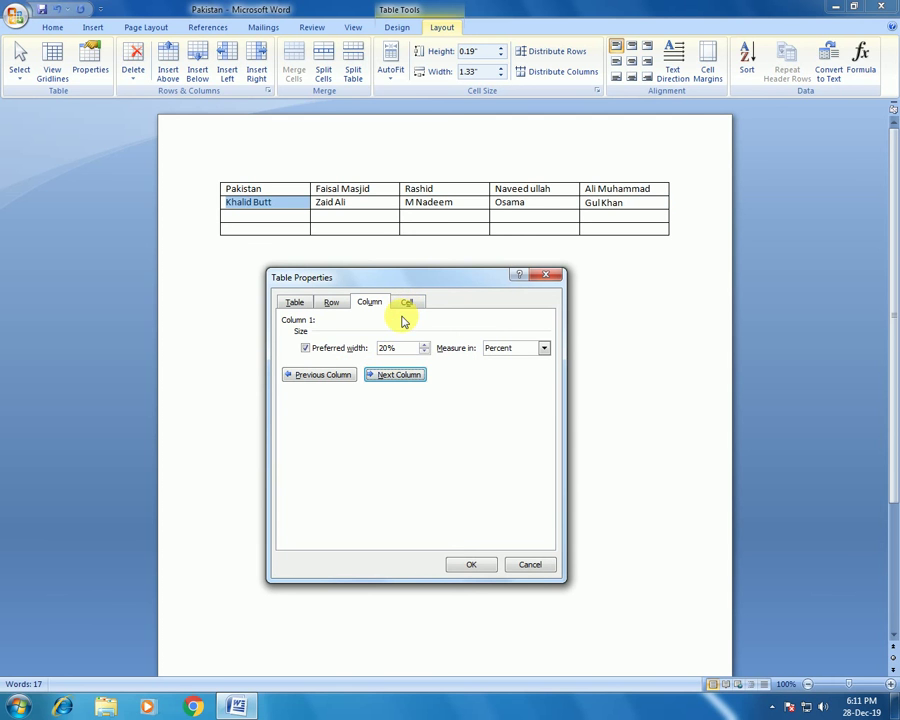
# On the Cell tab, keep 20% width in Percent and Top alignment after trying Center and Bottom
pyautogui.click(406, 305)
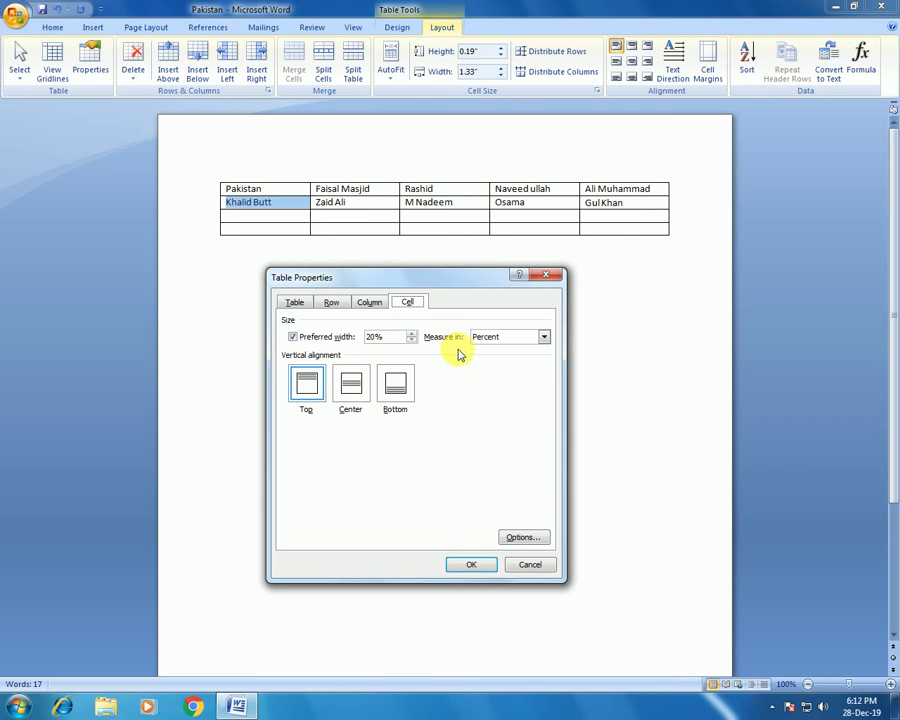
pyautogui.click(545, 340)
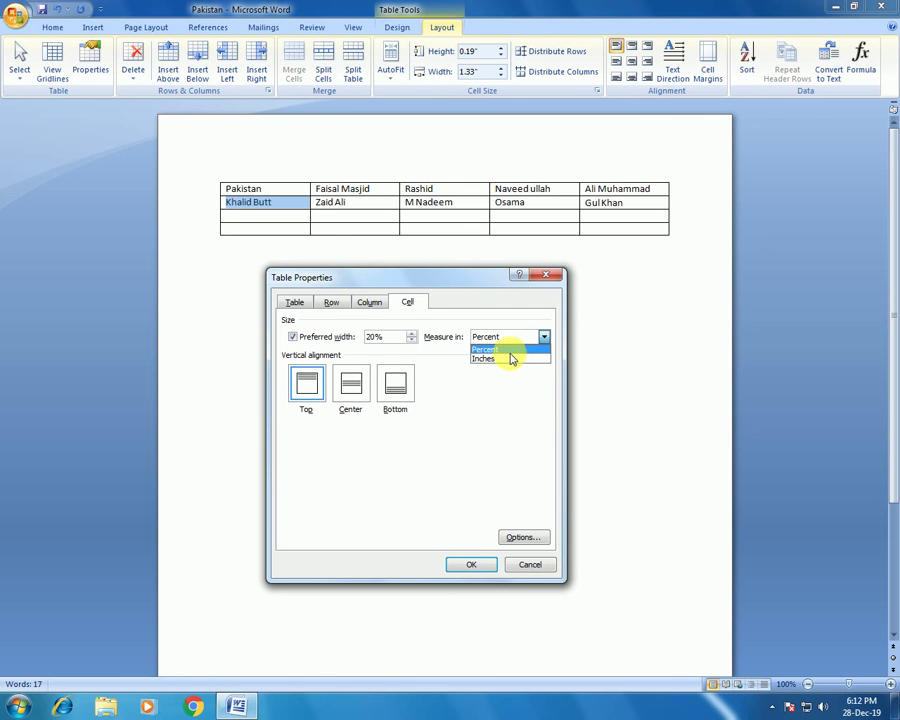
pyautogui.click(502, 419)
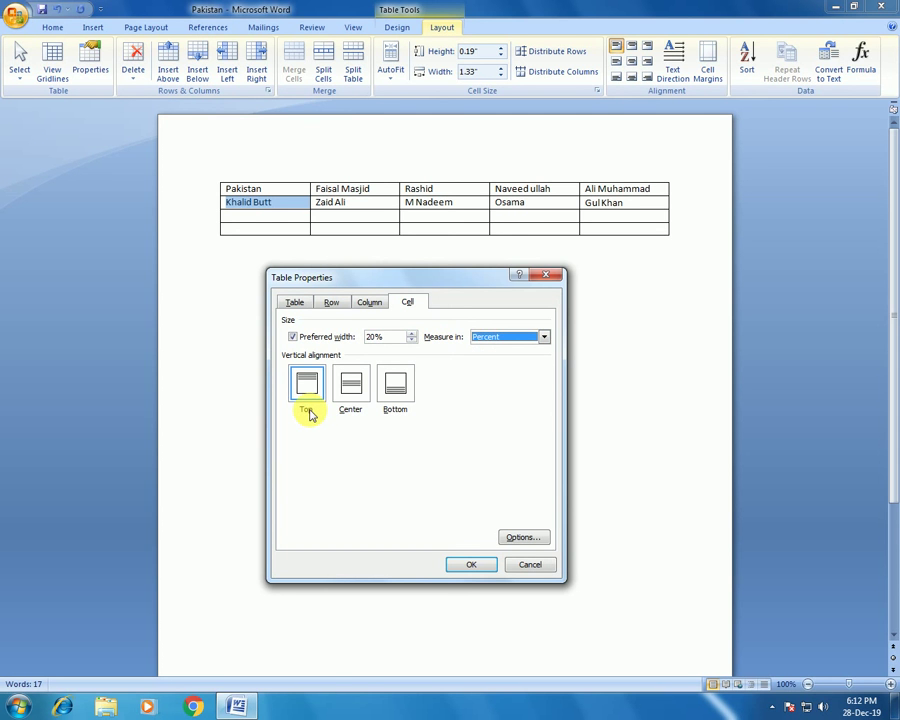
pyautogui.click(351, 393)
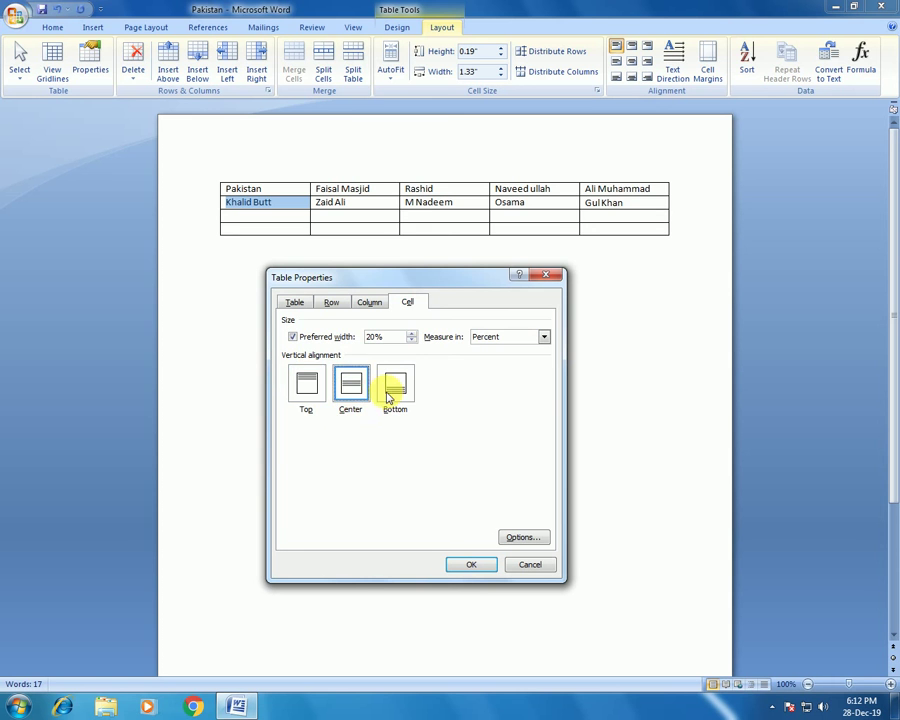
pyautogui.click(386, 396)
pyautogui.click(310, 388)
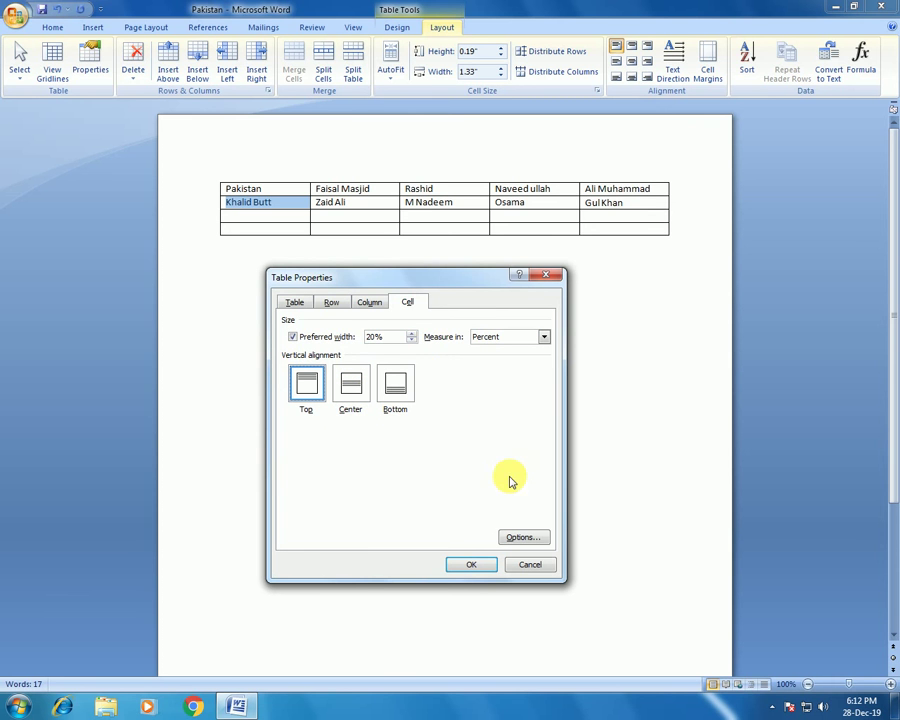
# In Cell Options keep margins same as the whole table and Fit text off, then confirm both dialogs
pyautogui.click(528, 541)
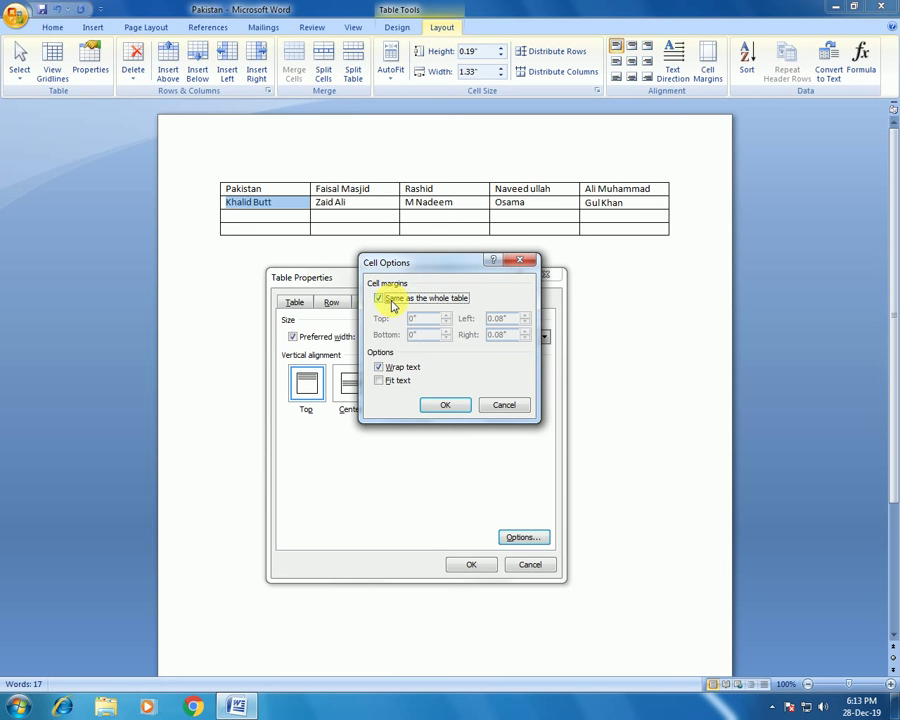
pyautogui.click(392, 305)
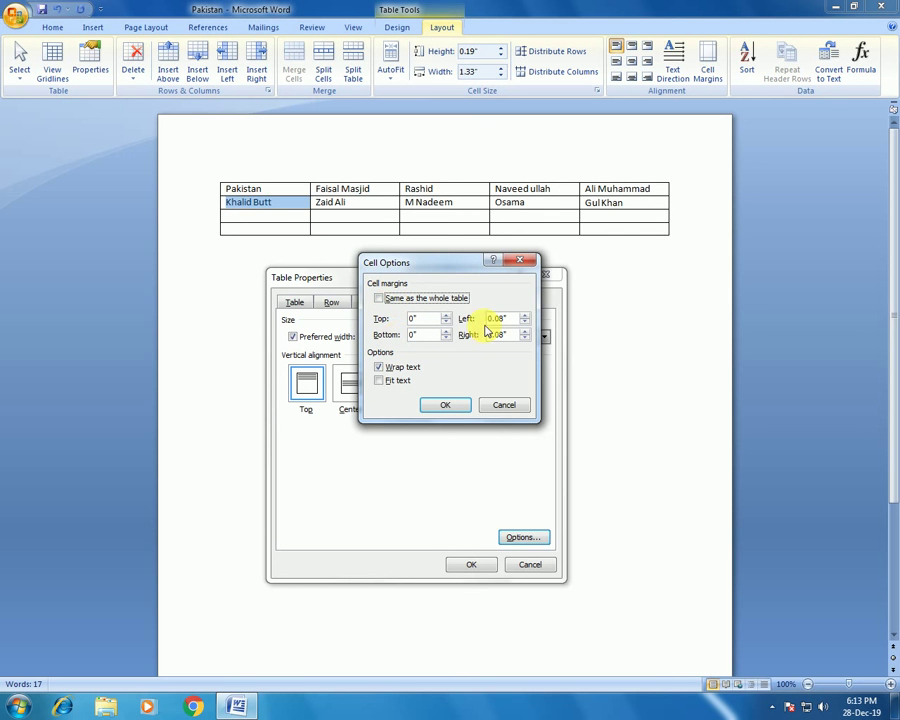
pyautogui.click(390, 303)
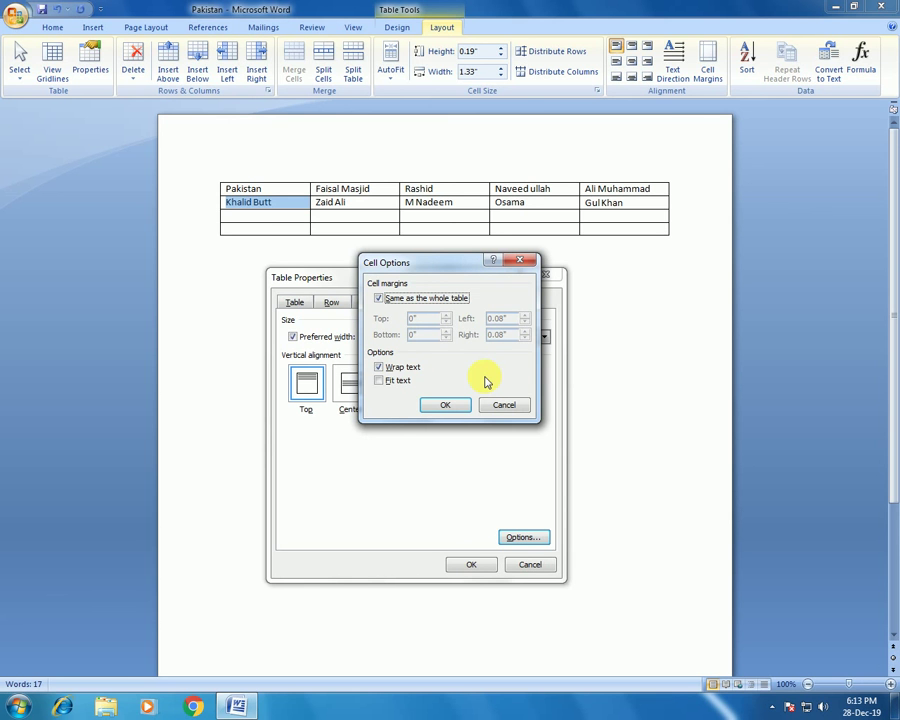
pyautogui.click(397, 383)
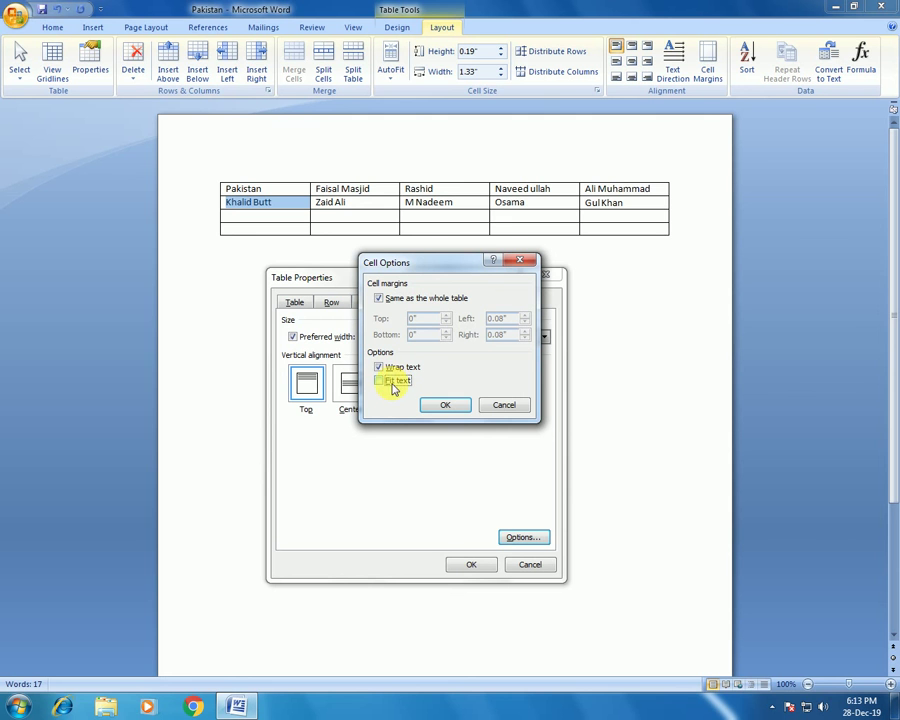
pyautogui.click(395, 382)
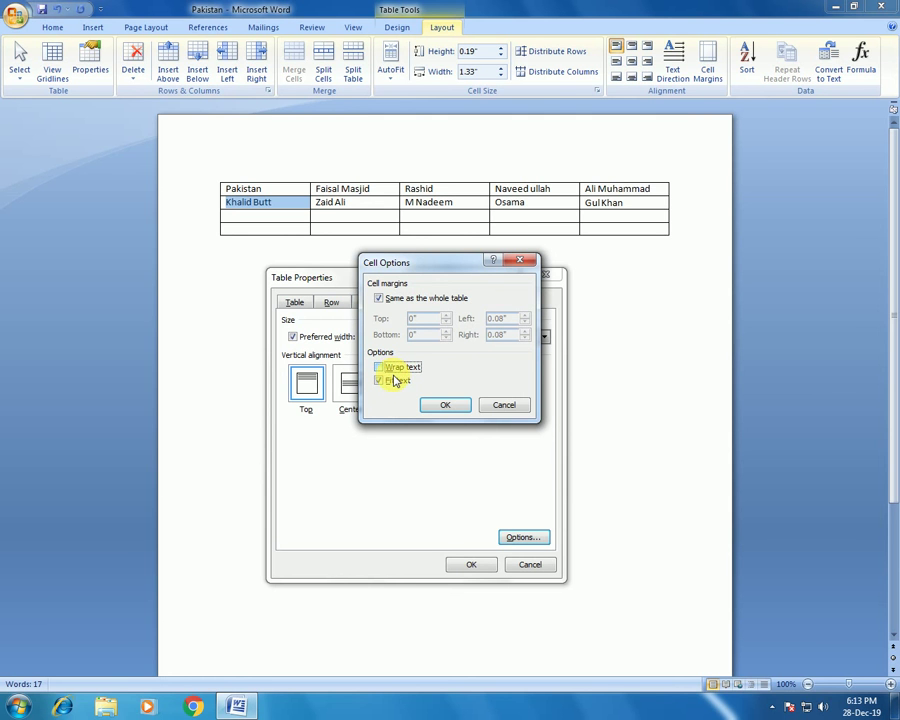
pyautogui.click(395, 368)
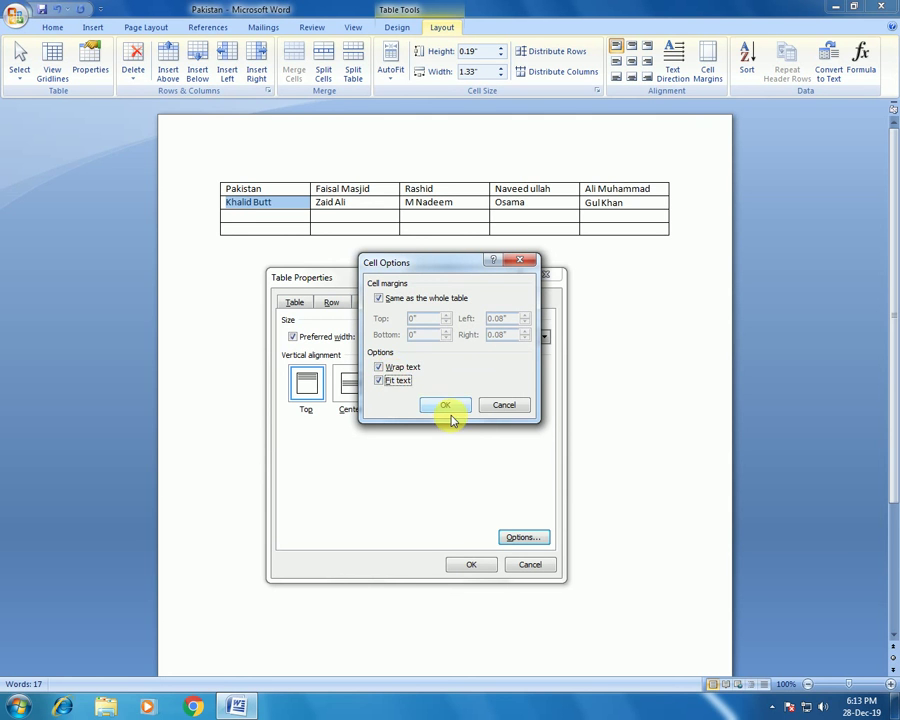
pyautogui.click(396, 382)
pyautogui.click(446, 410)
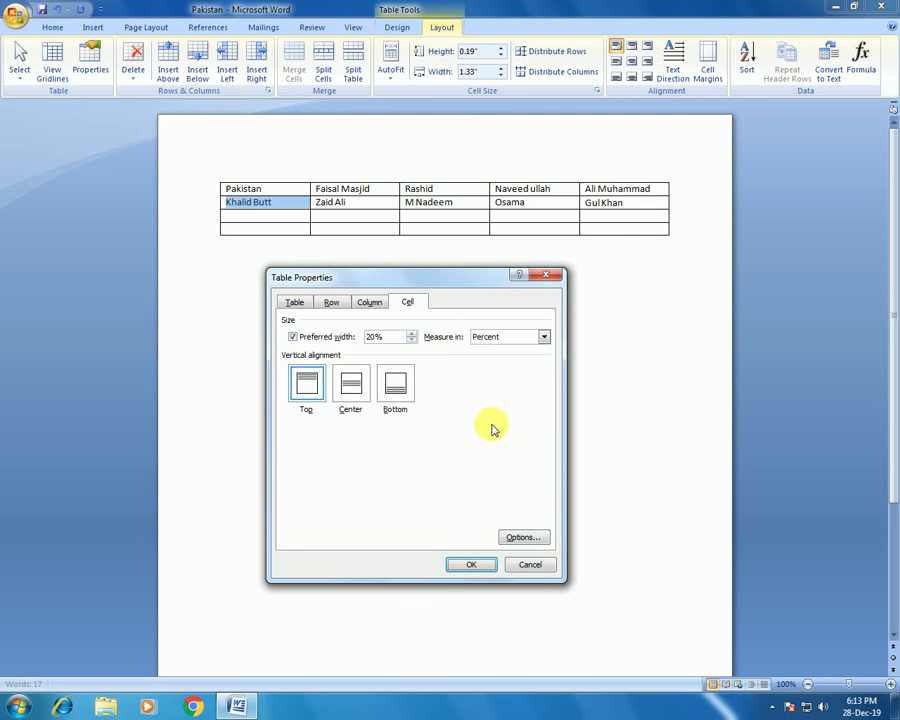
pyautogui.click(471, 566)
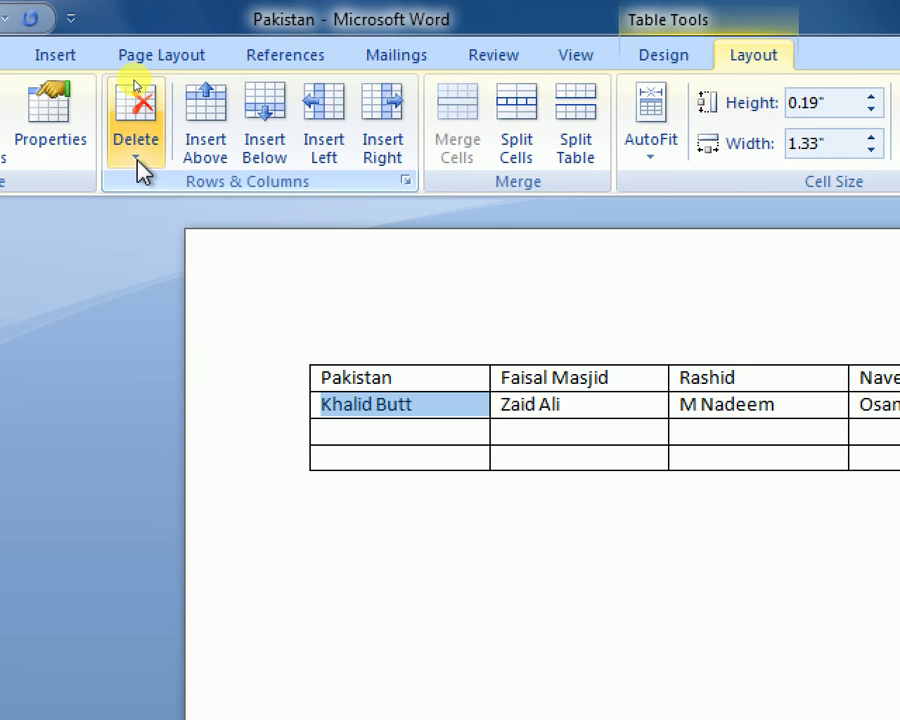
pyautogui.click(137, 160)
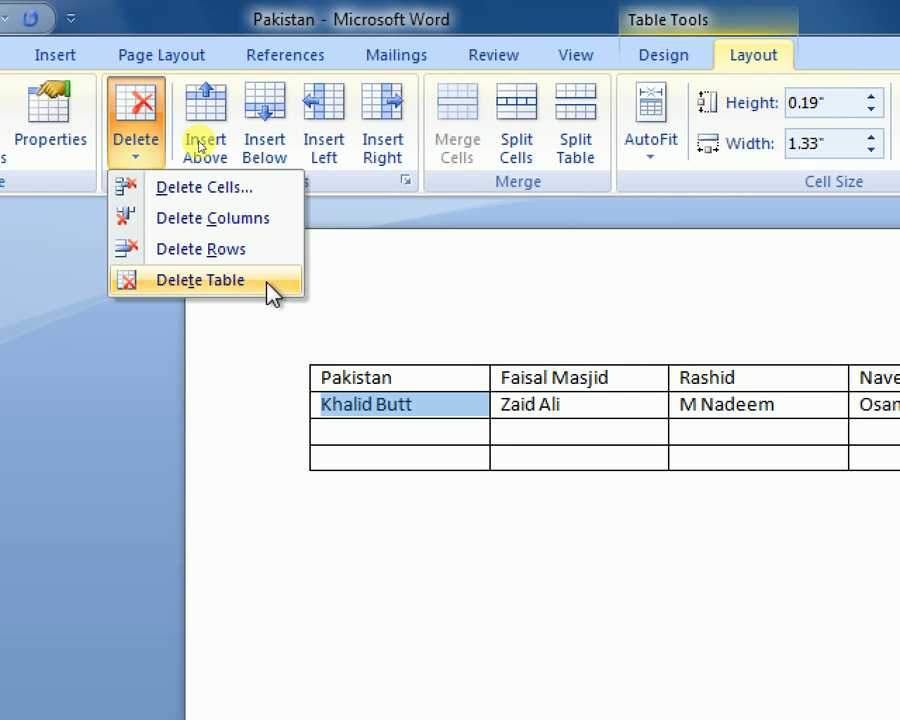
pyautogui.press('Escape')
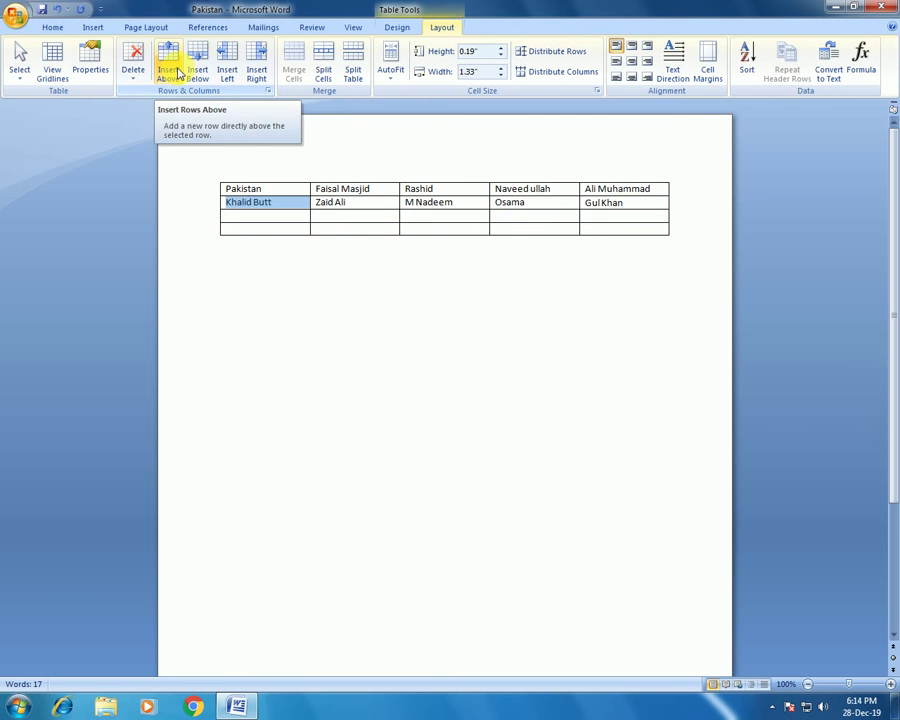
# Insert rows above and below the third row, undoing each insertion
pyautogui.click(338, 216)
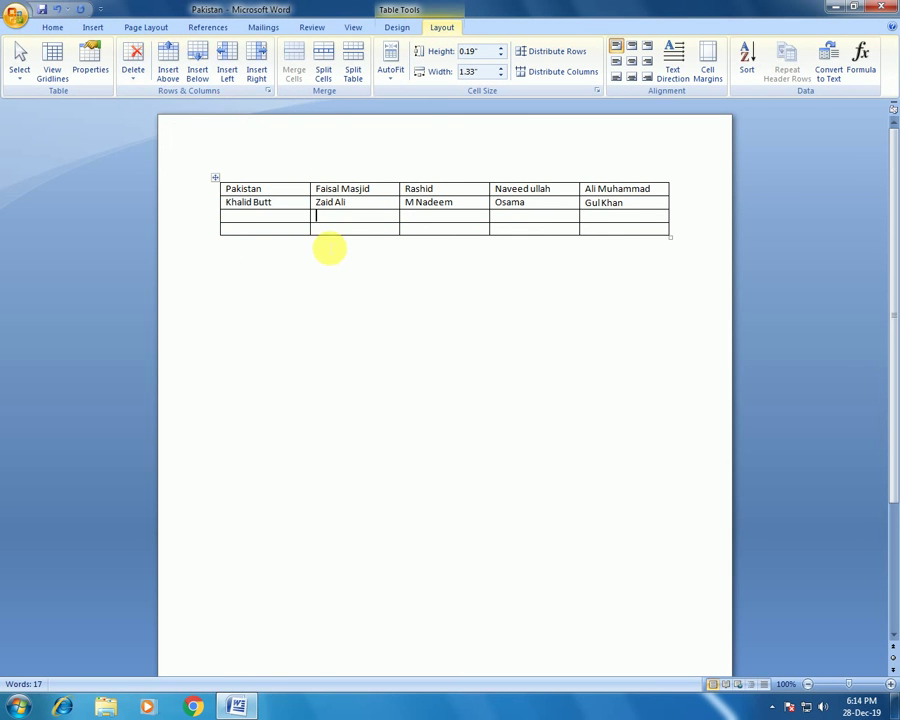
pyautogui.click(170, 70)
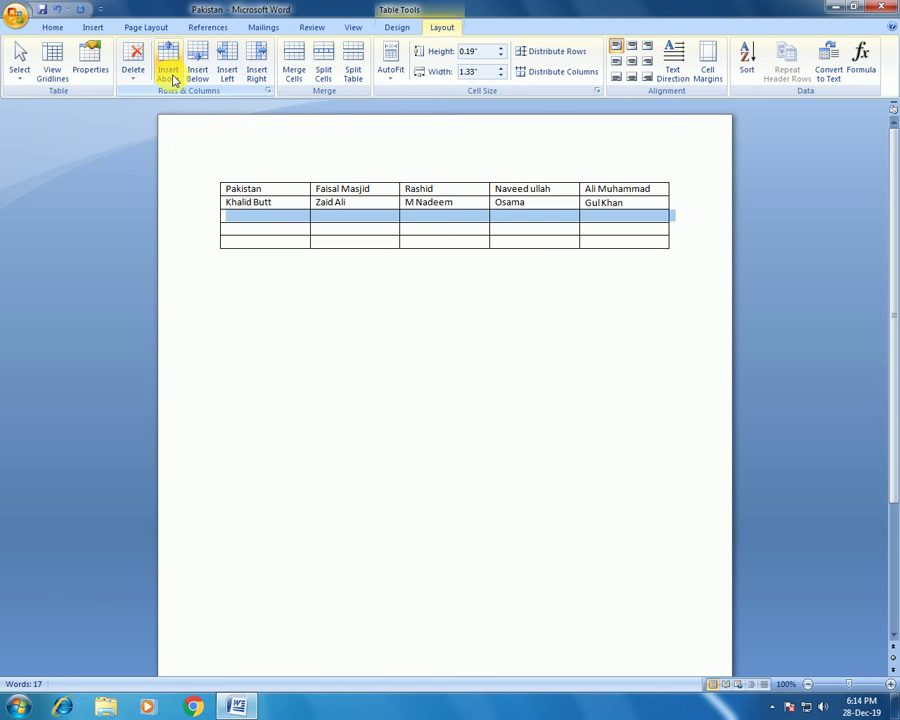
pyautogui.hotkey('ctrl', 'z')
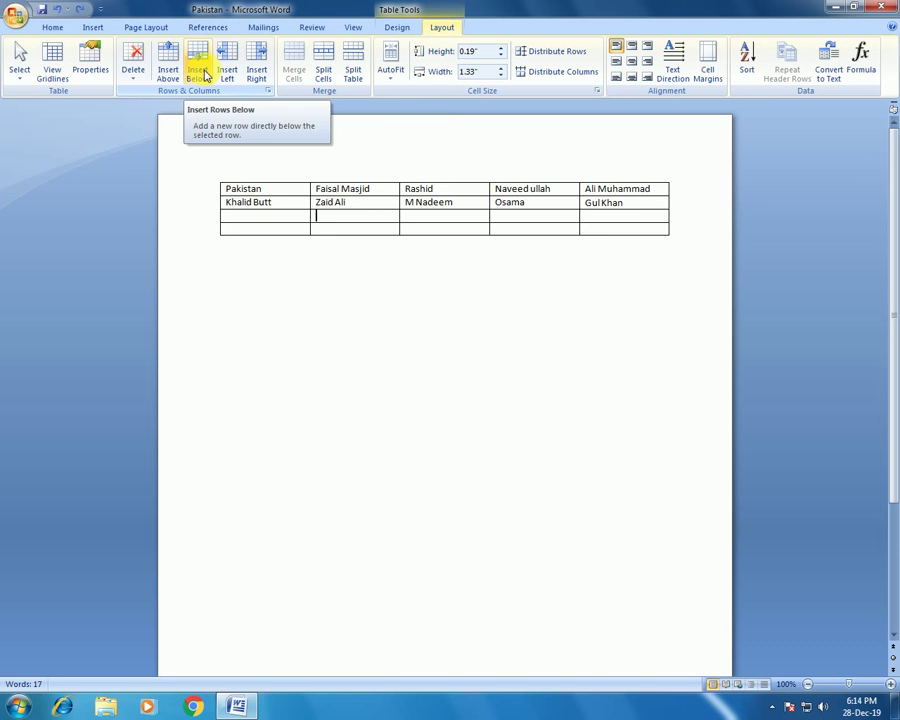
pyautogui.click(205, 75)
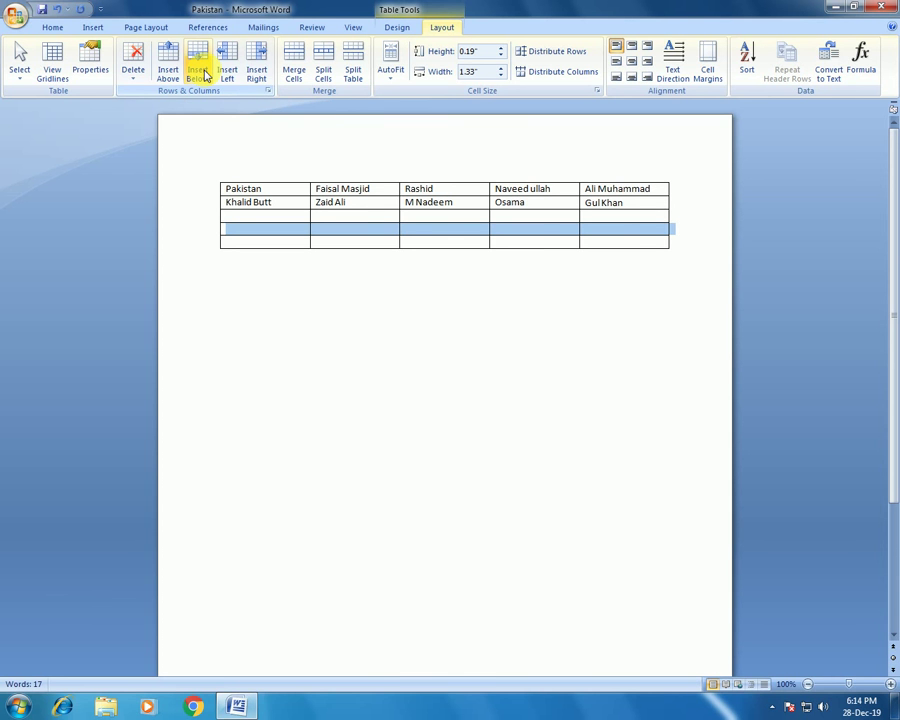
pyautogui.hotkey('ctrl', 'z')
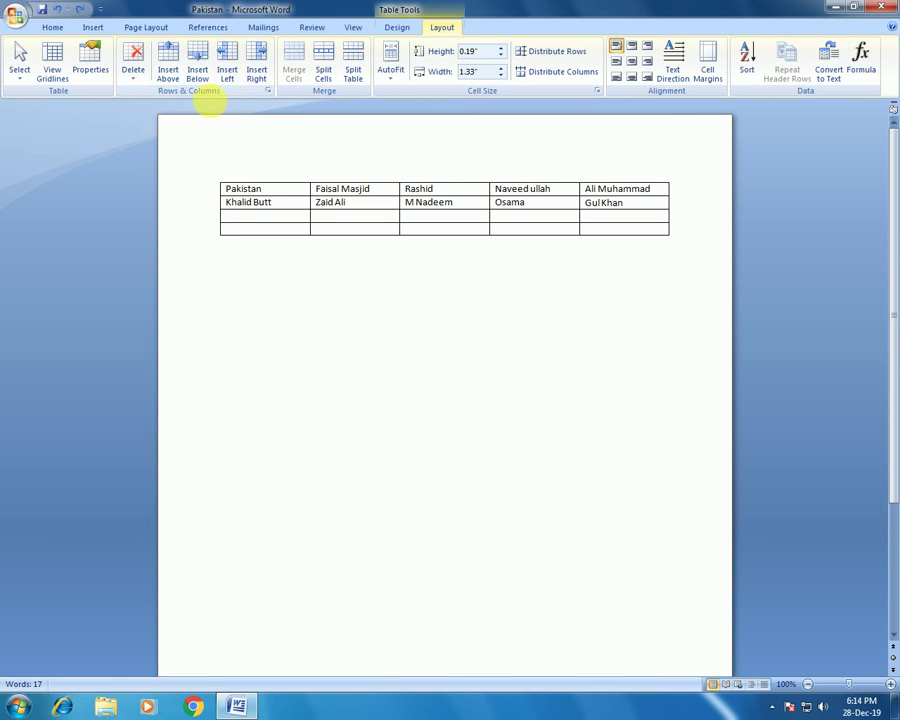
# Insert an empty column right of Faisal Masjid, after undoing one added on its left
pyautogui.click(229, 73)
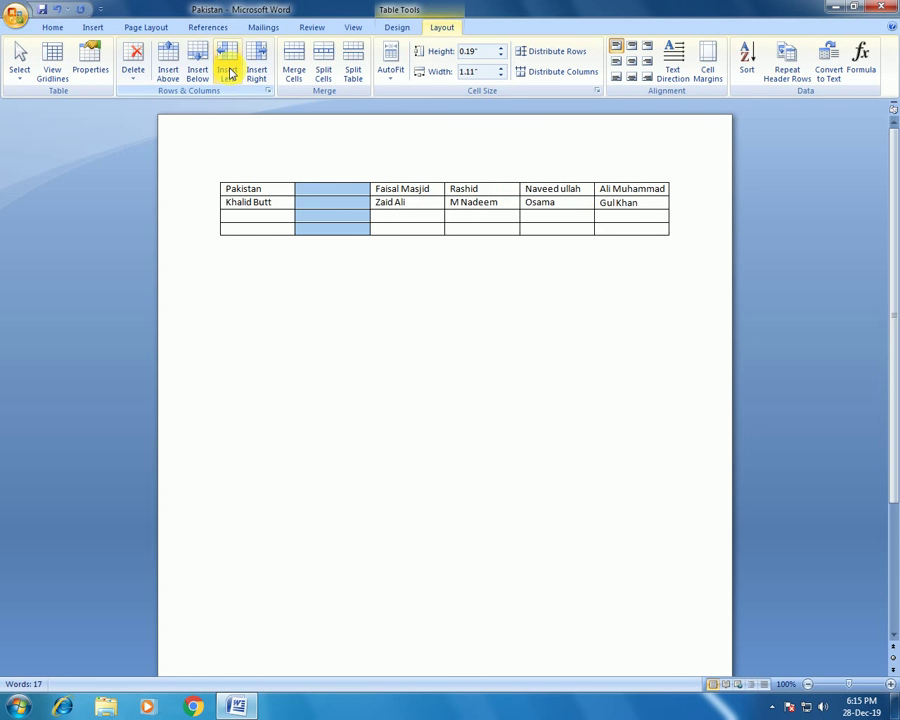
pyautogui.hotkey('ctrl', 'z')
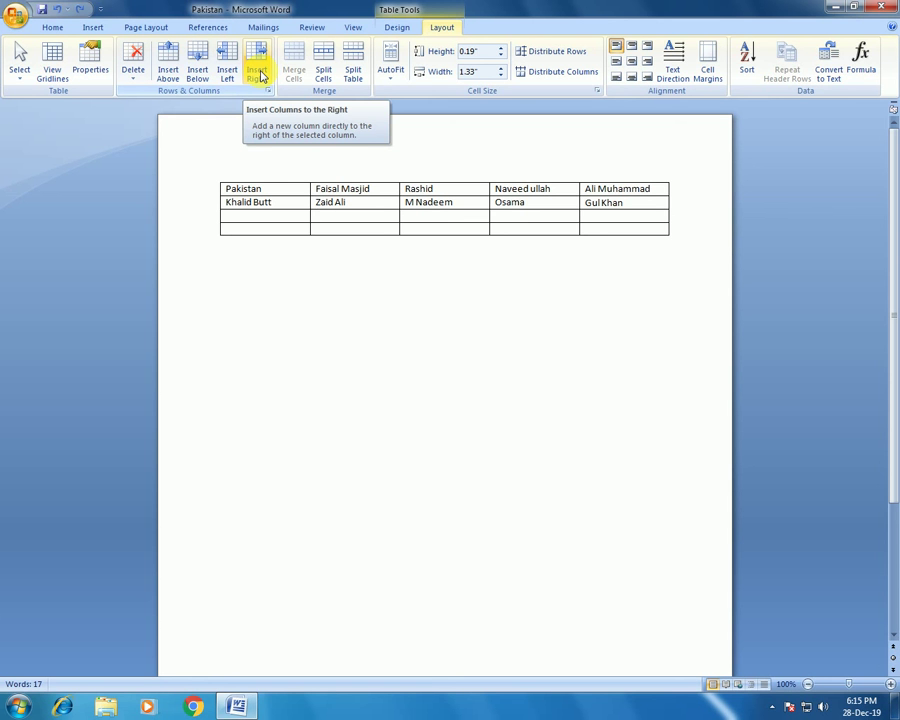
pyautogui.click(258, 75)
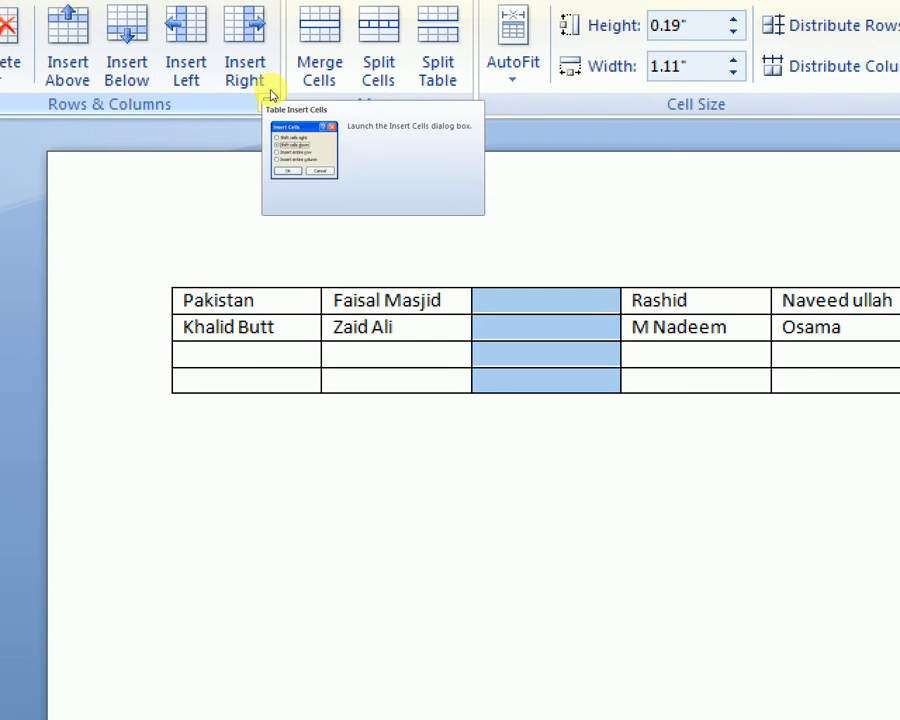
# Cancel the Insert Cells dialog and delete the empty column between Faisal Masjid and Rashid
pyautogui.click(271, 102)
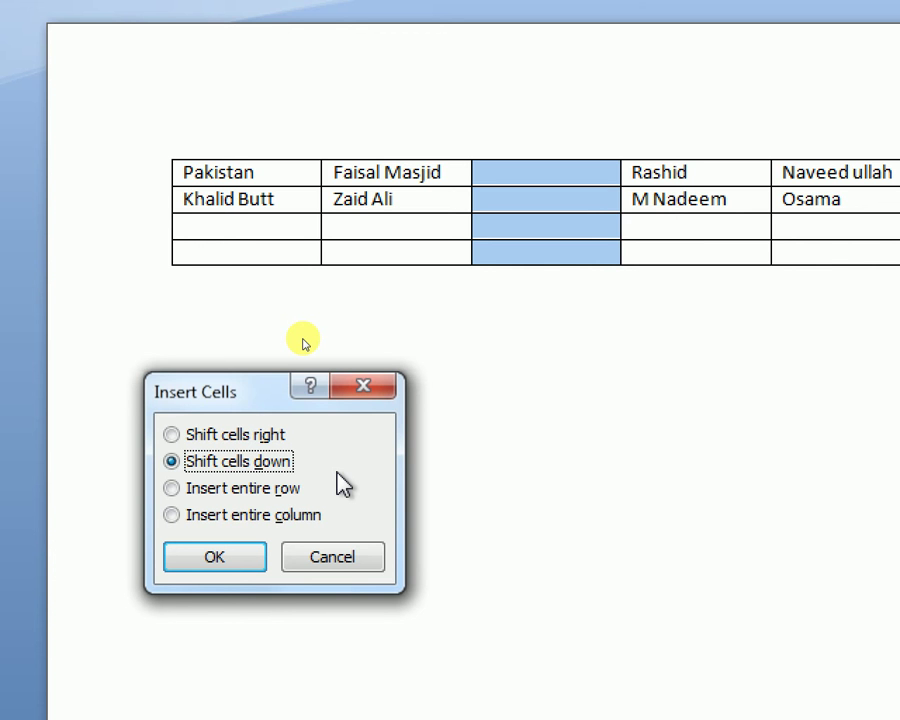
pyautogui.click(360, 553)
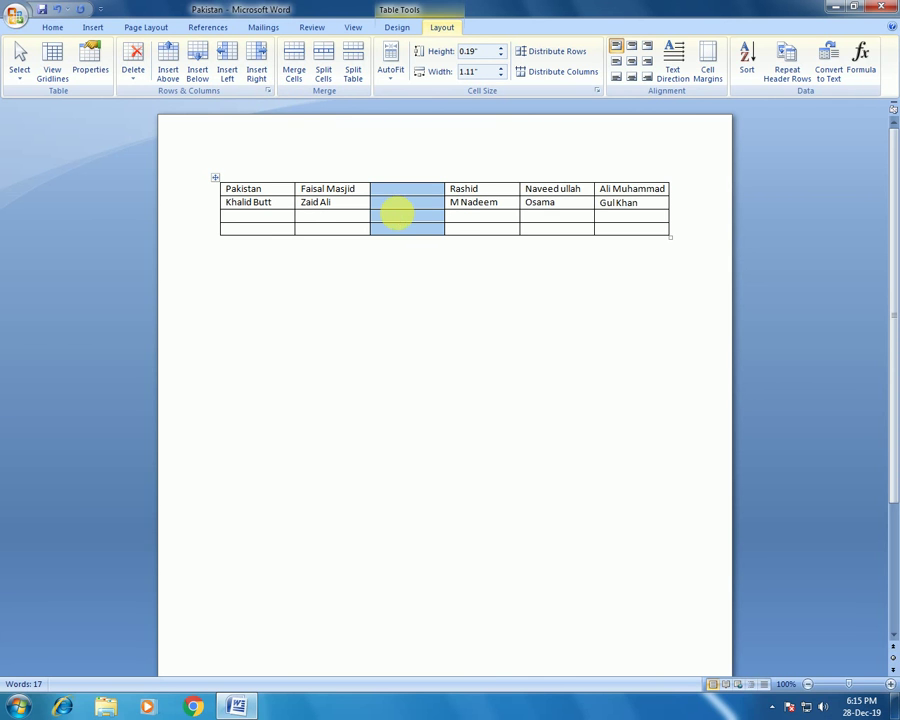
pyautogui.press('BackSpace')
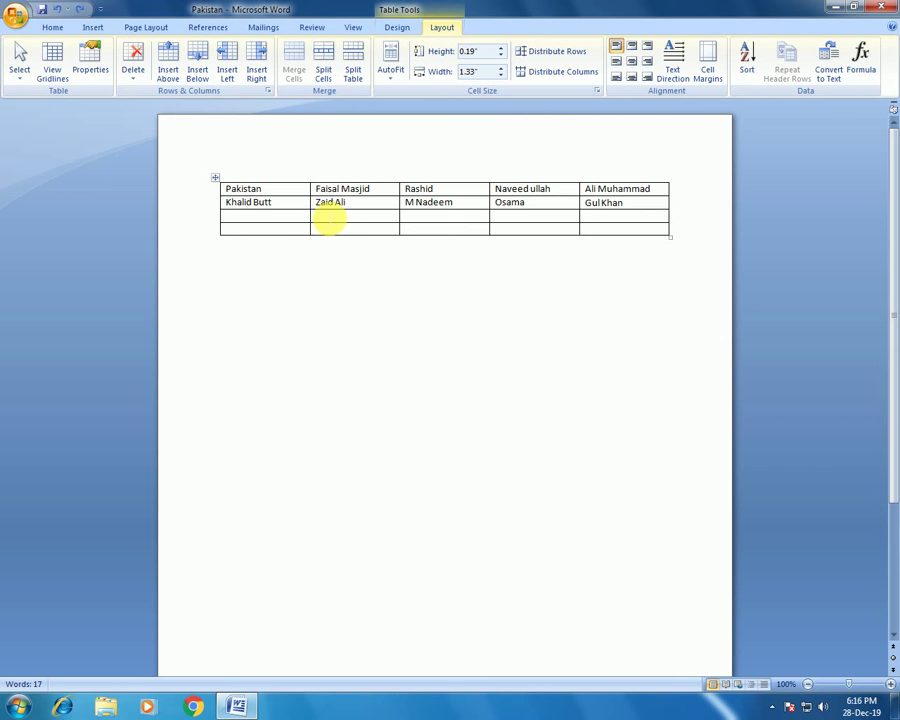
pyautogui.moveTo(331, 219); pyautogui.dragTo(338, 231)
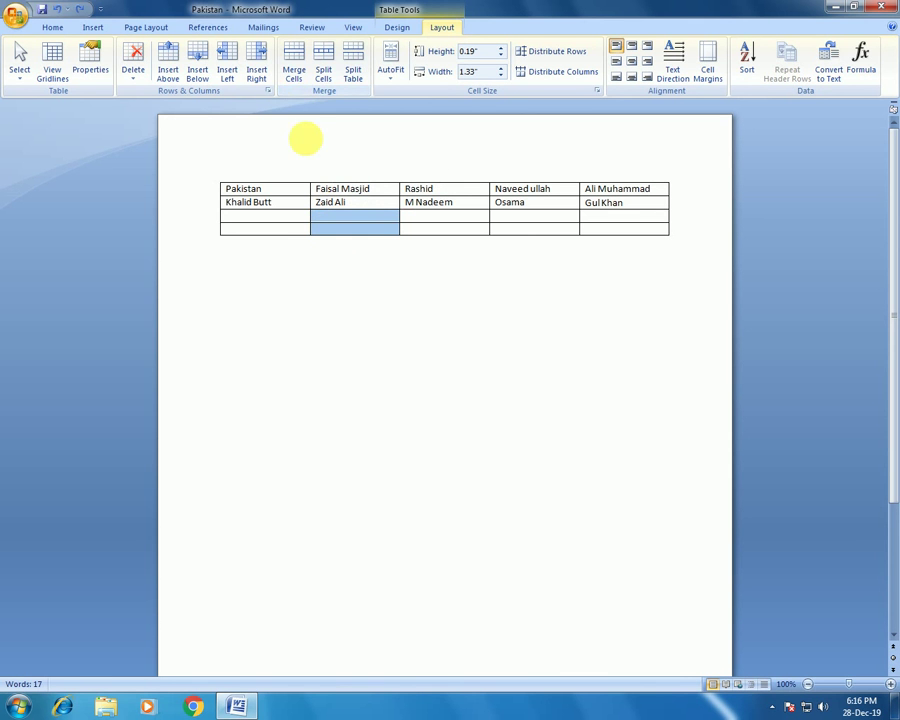
pyautogui.click(296, 70)
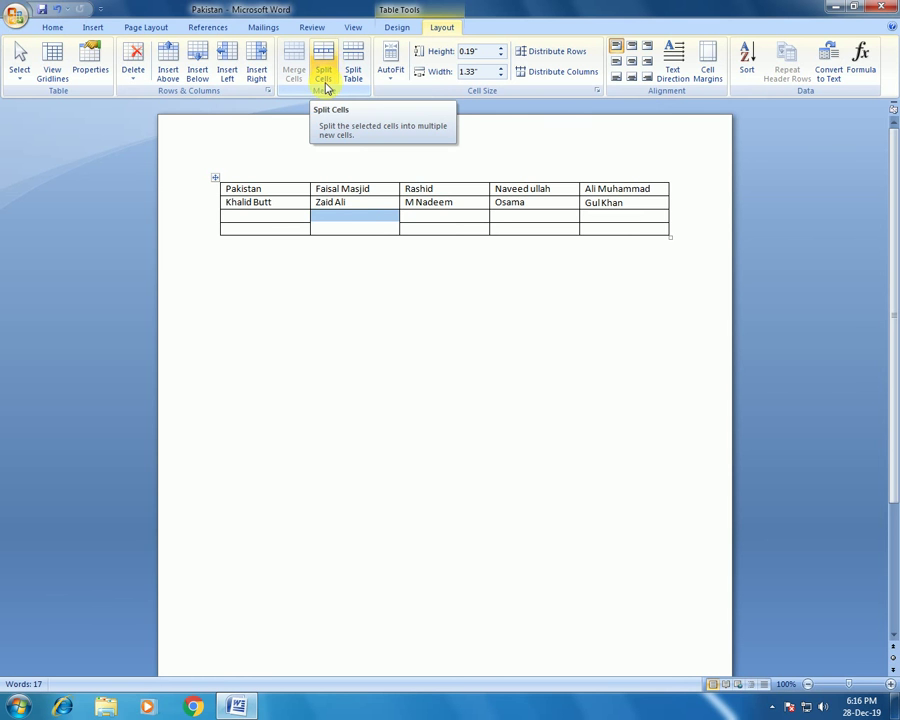
pyautogui.click(326, 74)
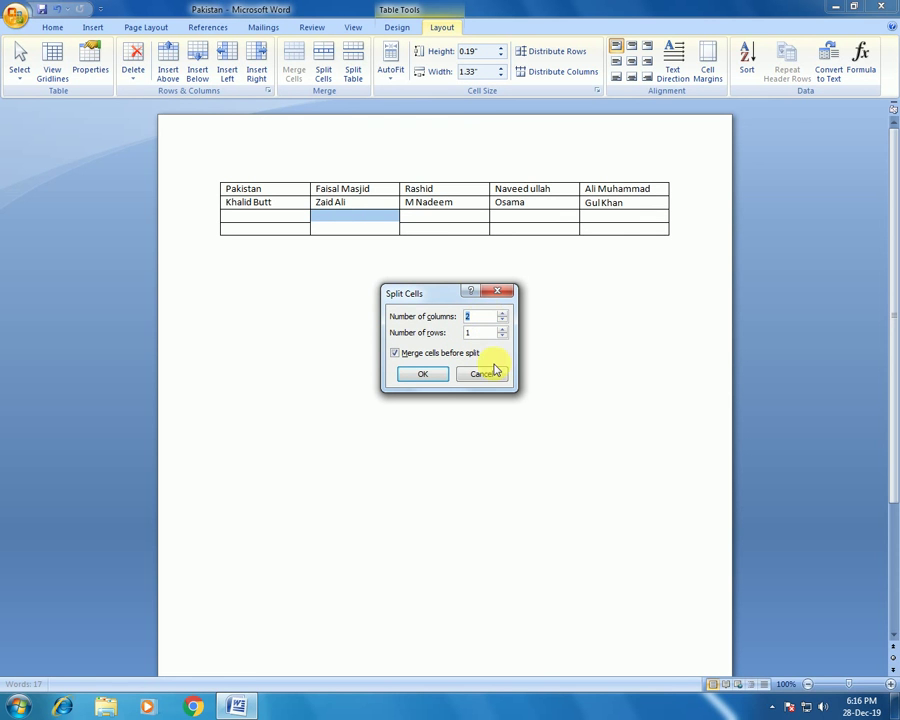
pyautogui.click(428, 375)
pyautogui.click(335, 228)
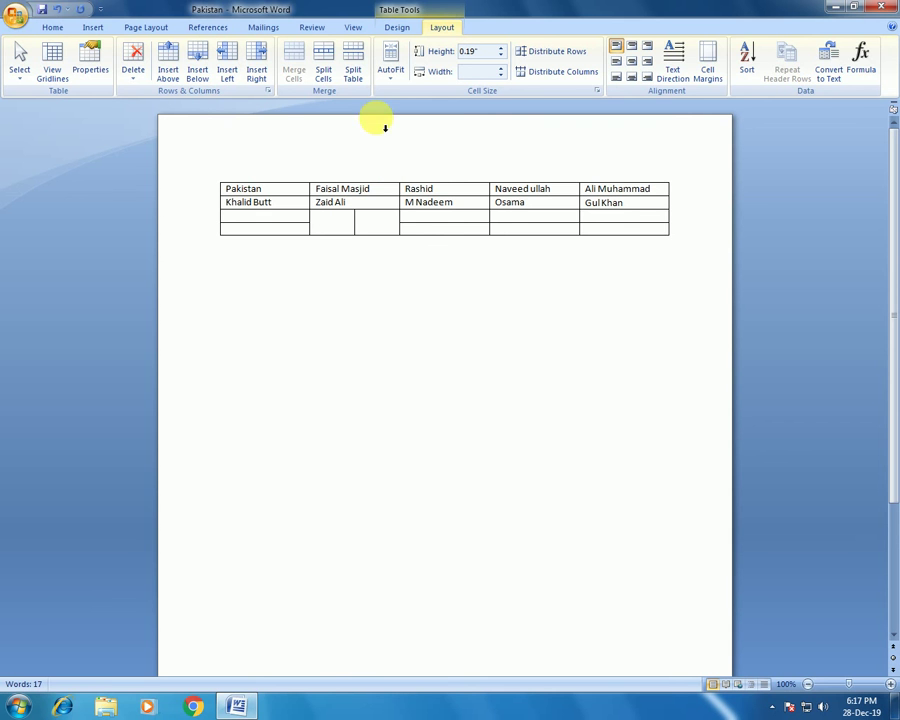
pyautogui.click(353, 70)
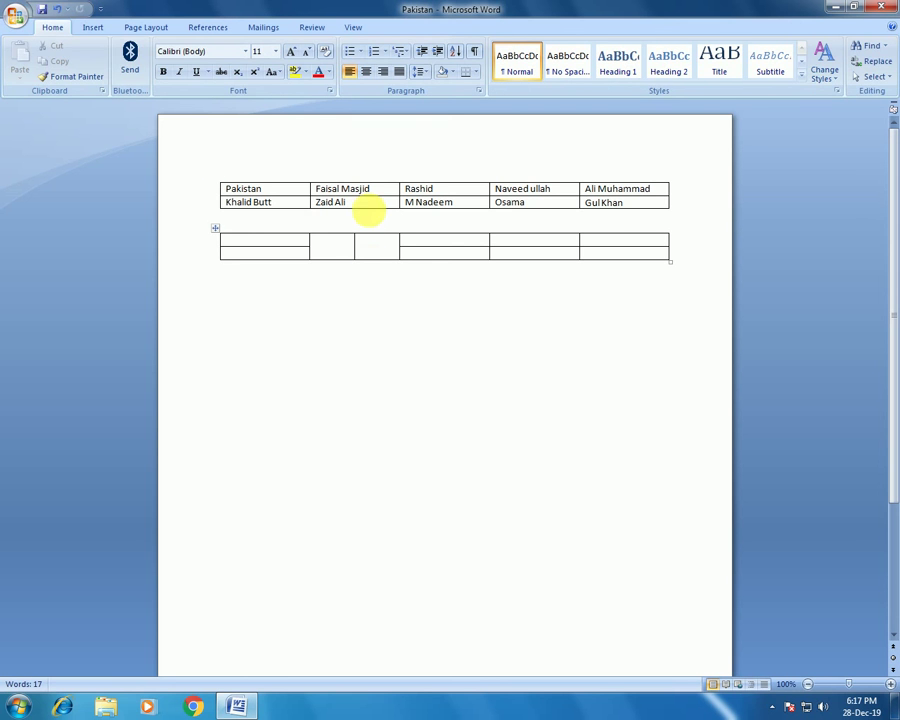
pyautogui.click(363, 249)
pyautogui.moveTo(354, 234); pyautogui.dragTo(354, 258)
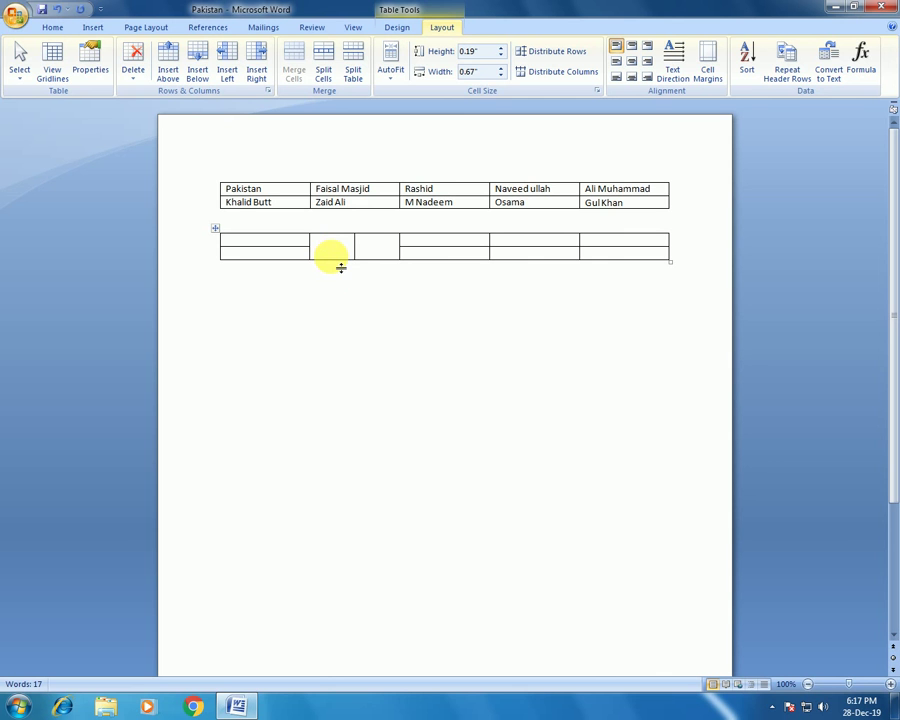
pyautogui.click(350, 241)
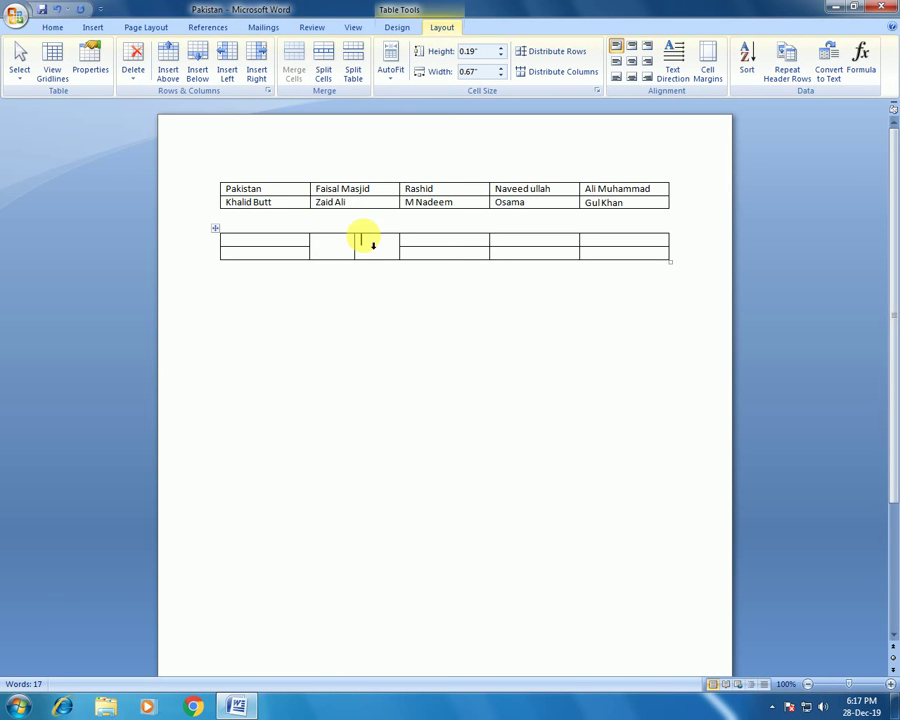
pyautogui.hotkey('ctrl', 'z')
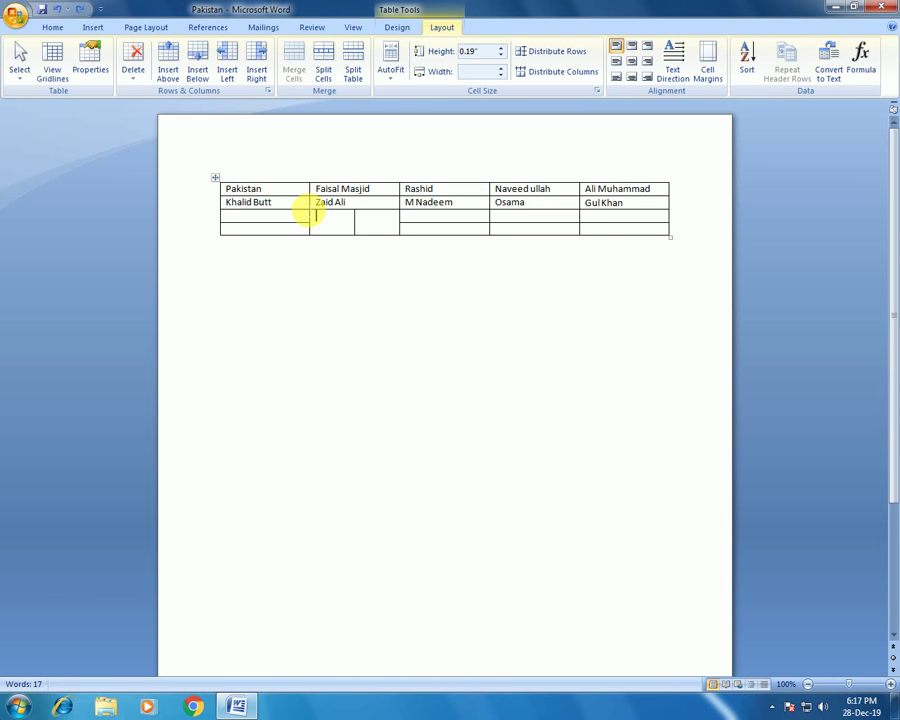
pyautogui.click(290, 188)
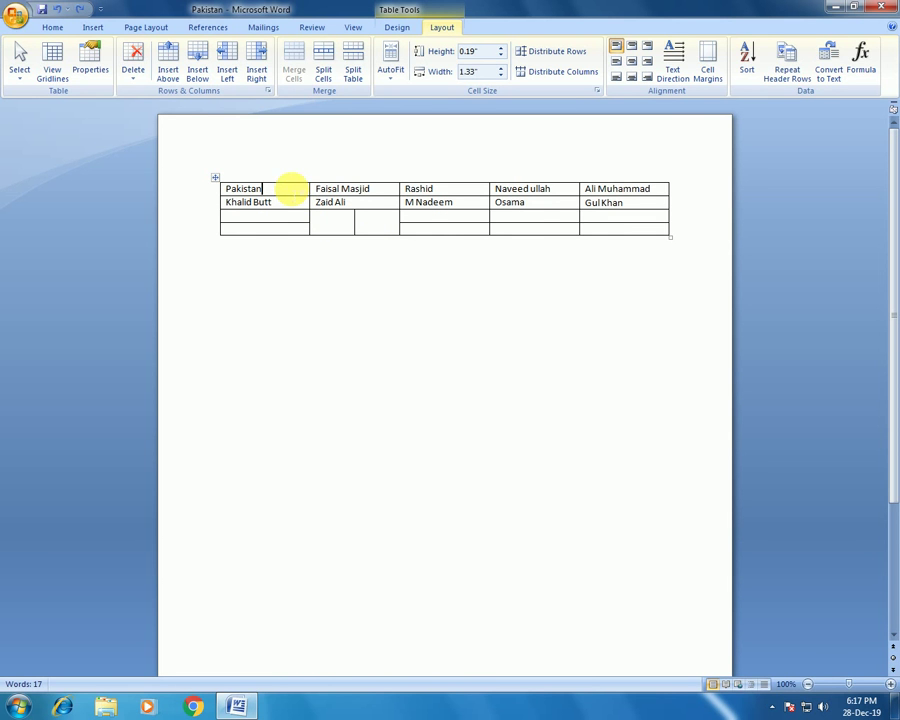
pyautogui.click(356, 72)
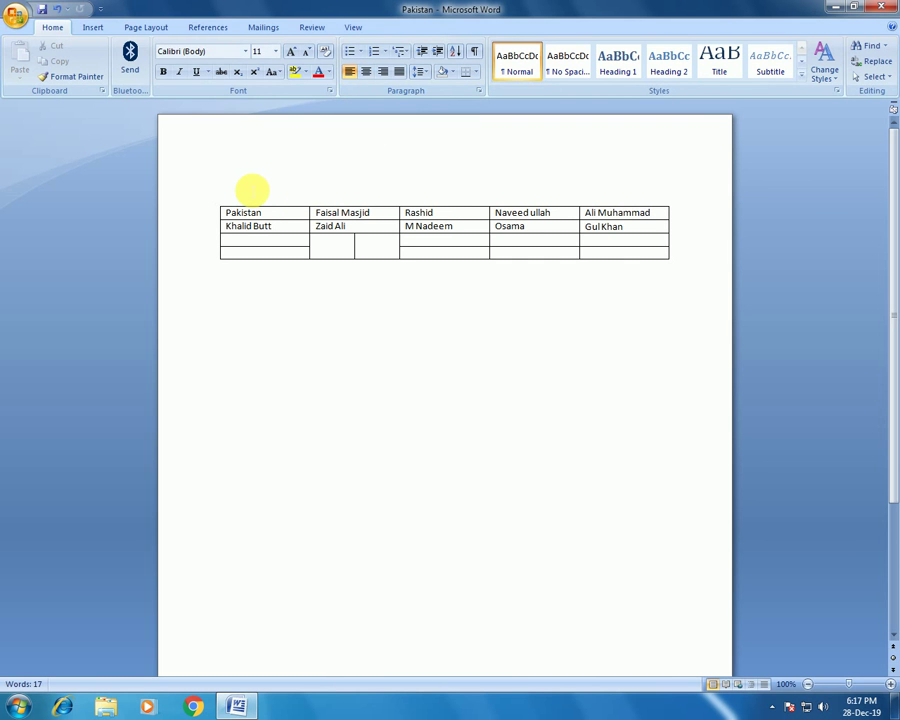
pyautogui.press('Delete')
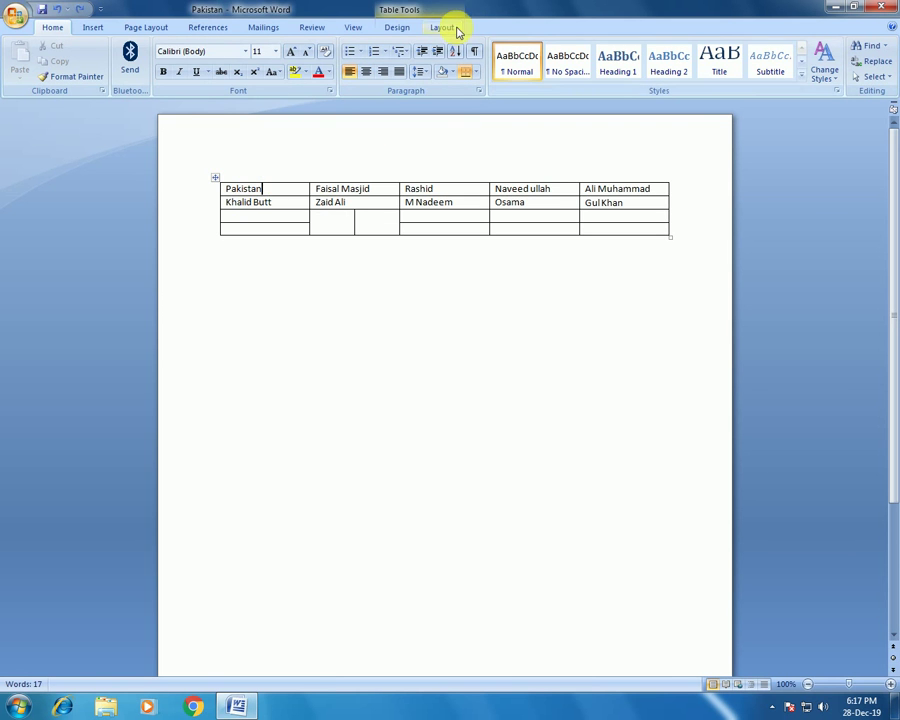
pyautogui.click(446, 28)
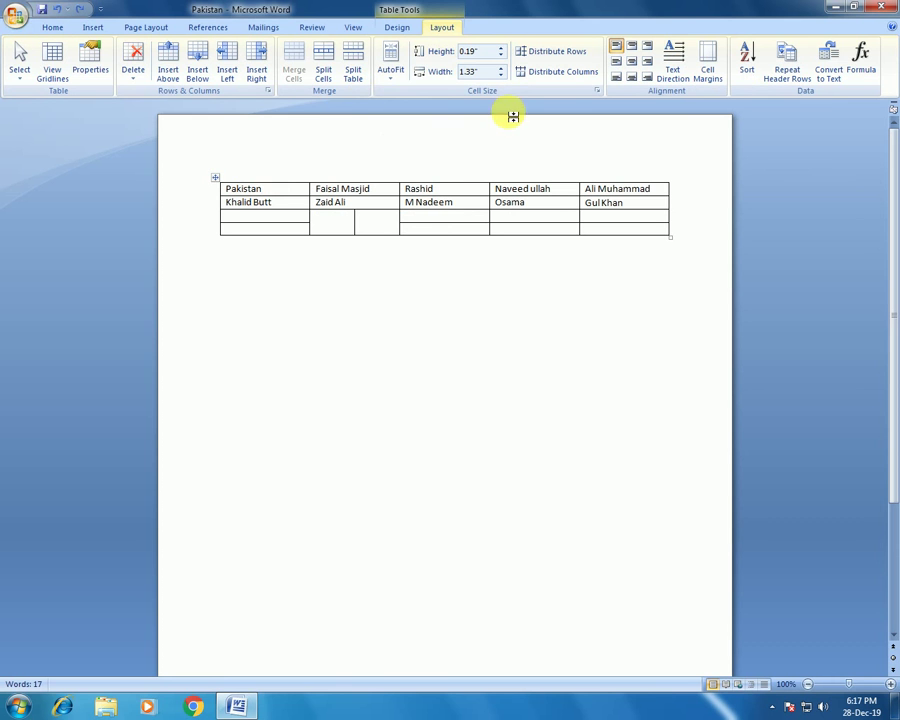